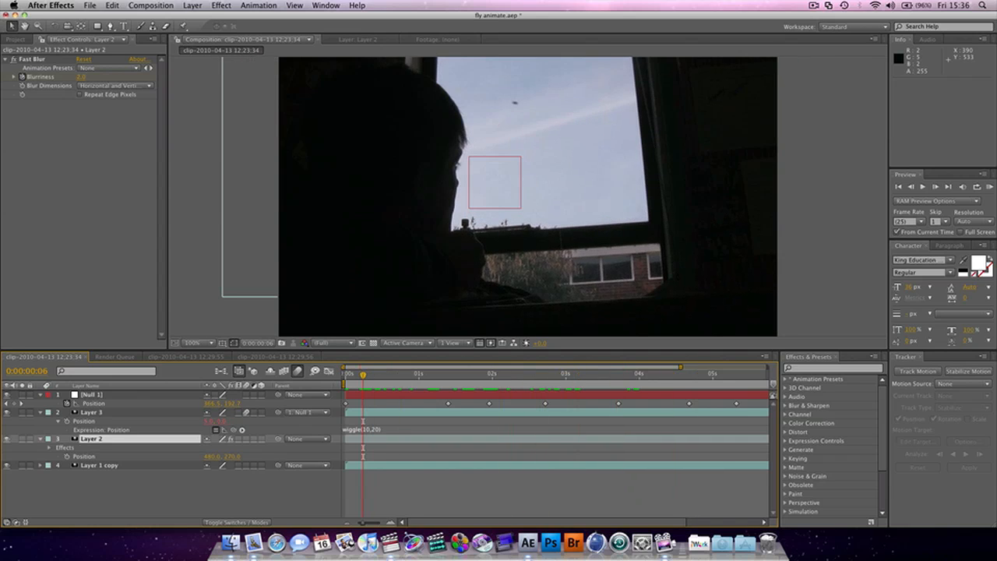
pyautogui.click(989, 187)
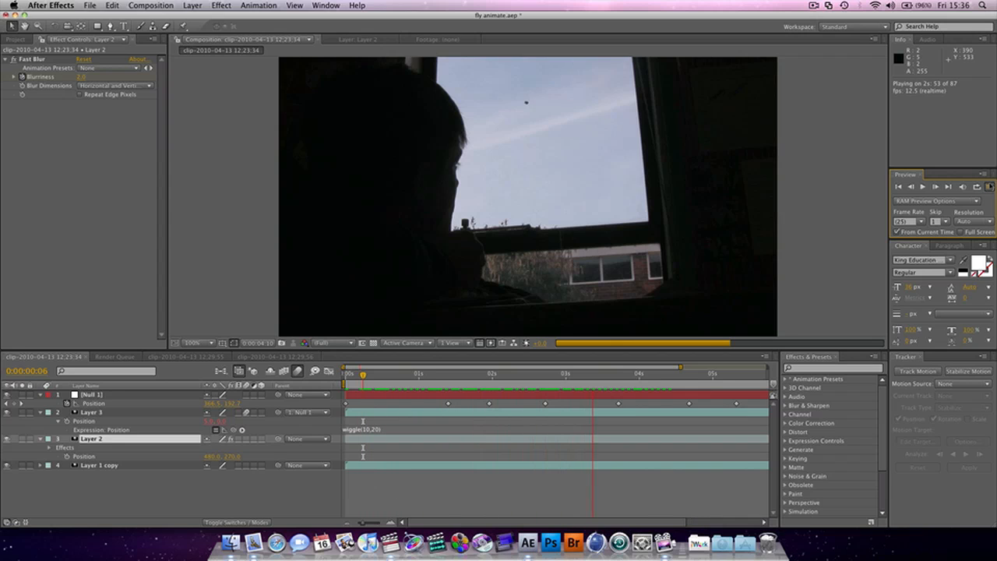
pyautogui.click(989, 187)
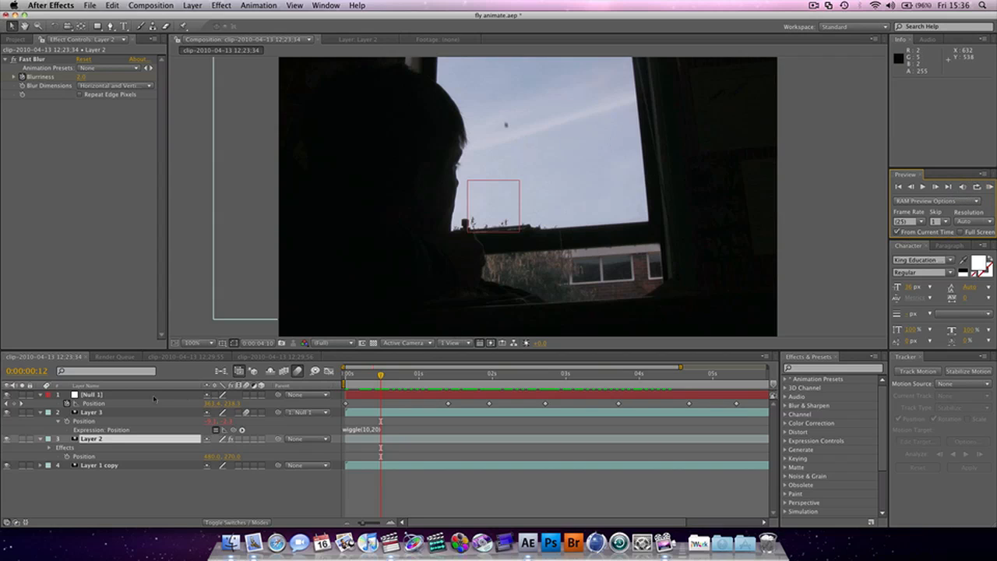
# Create a new composition named "fly buzz".
pyautogui.click(14, 39)
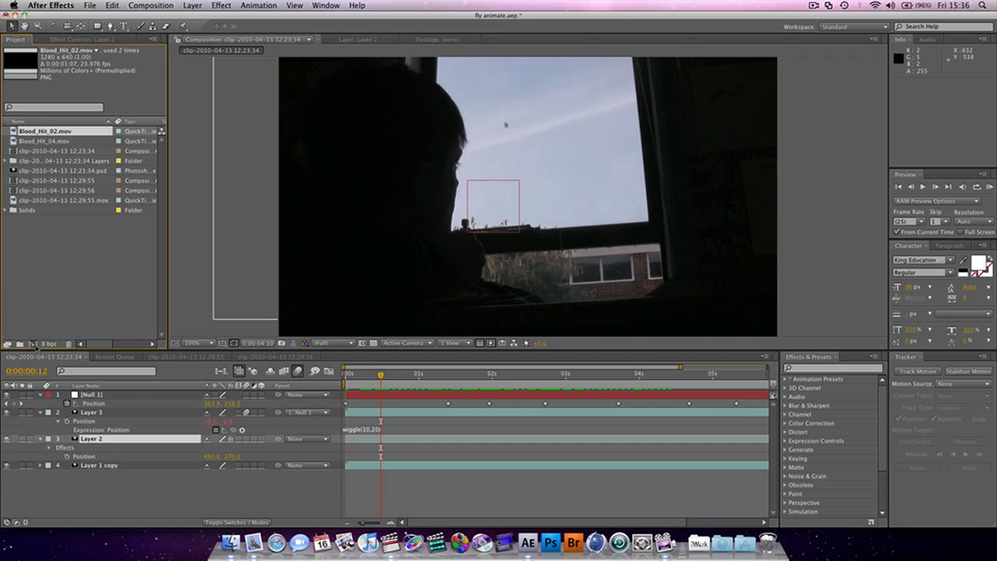
pyautogui.press('super+n')
pyautogui.write('f')
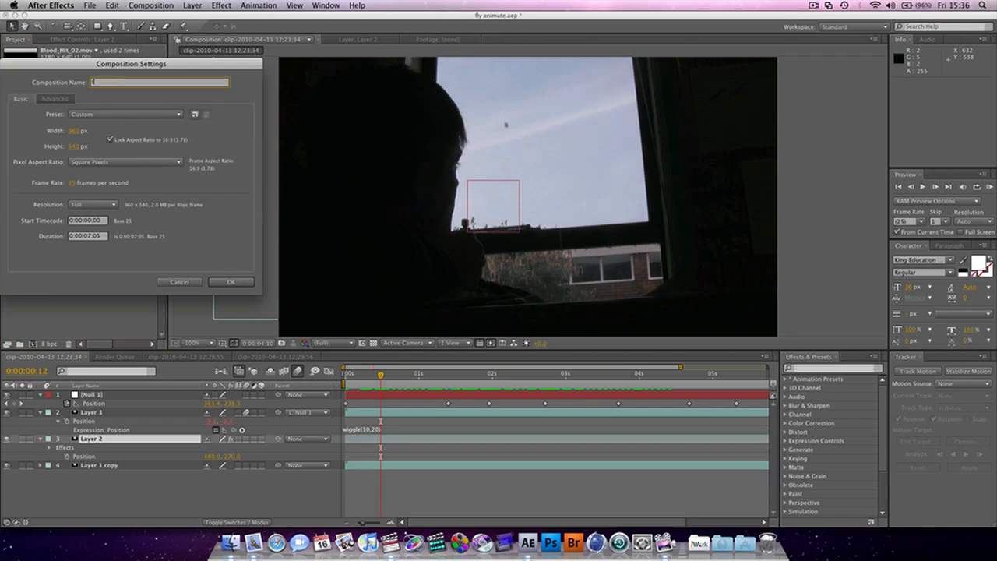
pyautogui.write('ly buzz')
pyautogui.press('Return')
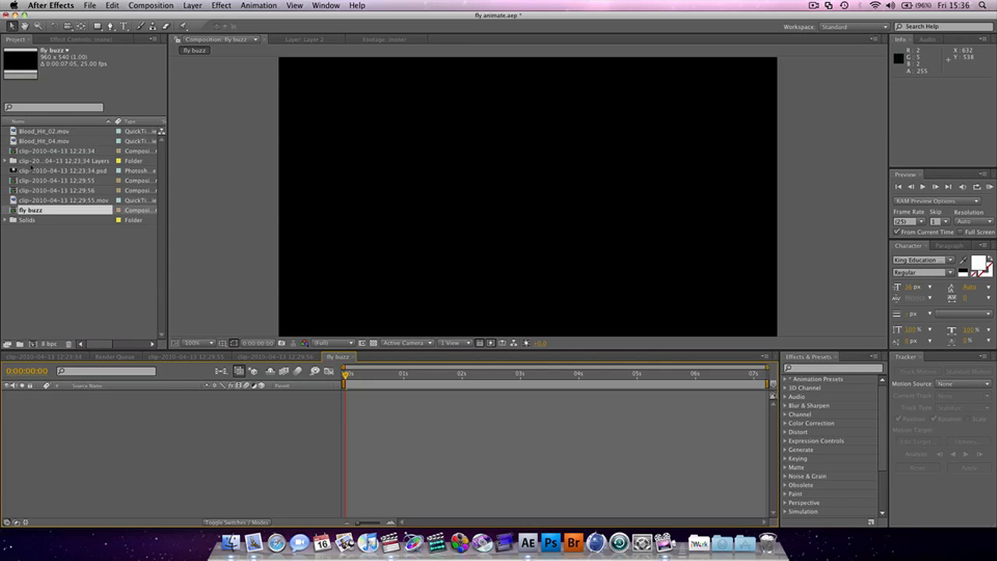
pyautogui.moveTo(23, 170); pyautogui.dragTo(124, 425)
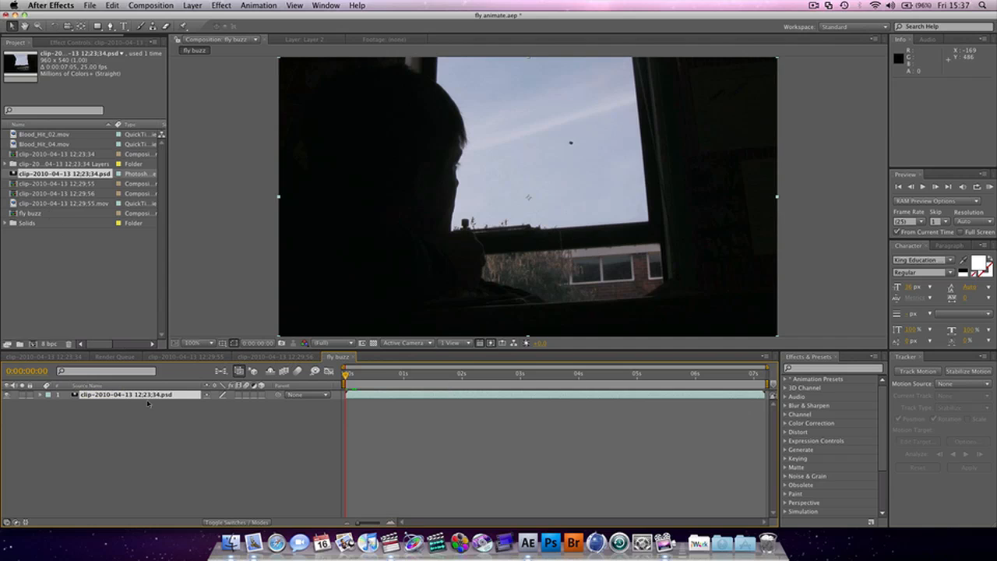
pyautogui.moveTo(366, 377); pyautogui.dragTo(481, 378)
pyautogui.doubleClick(39, 163)
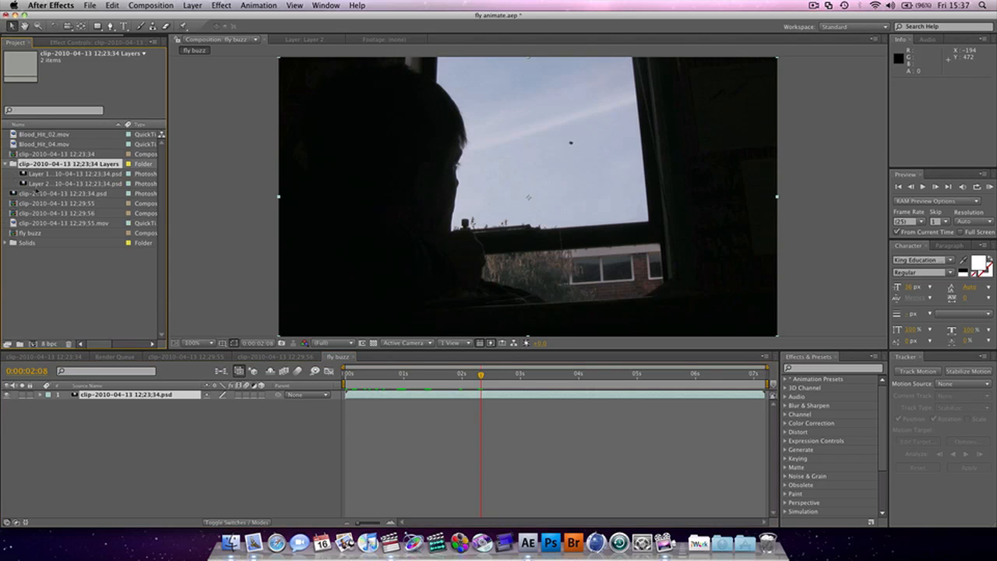
pyautogui.moveTo(56, 174); pyautogui.dragTo(110, 395)
pyautogui.moveTo(61, 184); pyautogui.dragTo(109, 402)
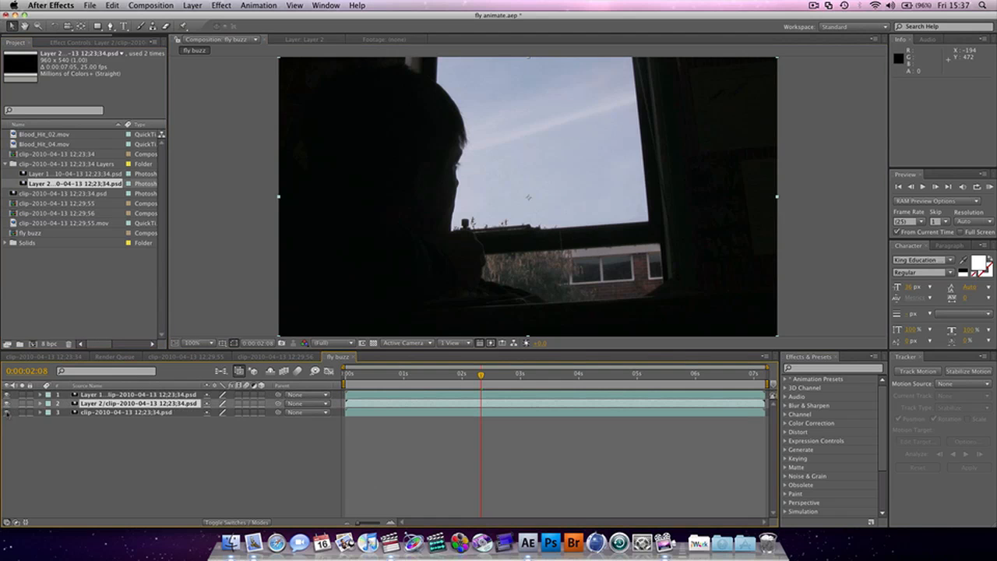
# Stack Layer 2 above Layer 1 and delete the flattened PSD layer from the composition.
pyautogui.click(7, 412)
pyautogui.moveTo(125, 406); pyautogui.dragTo(127, 397)
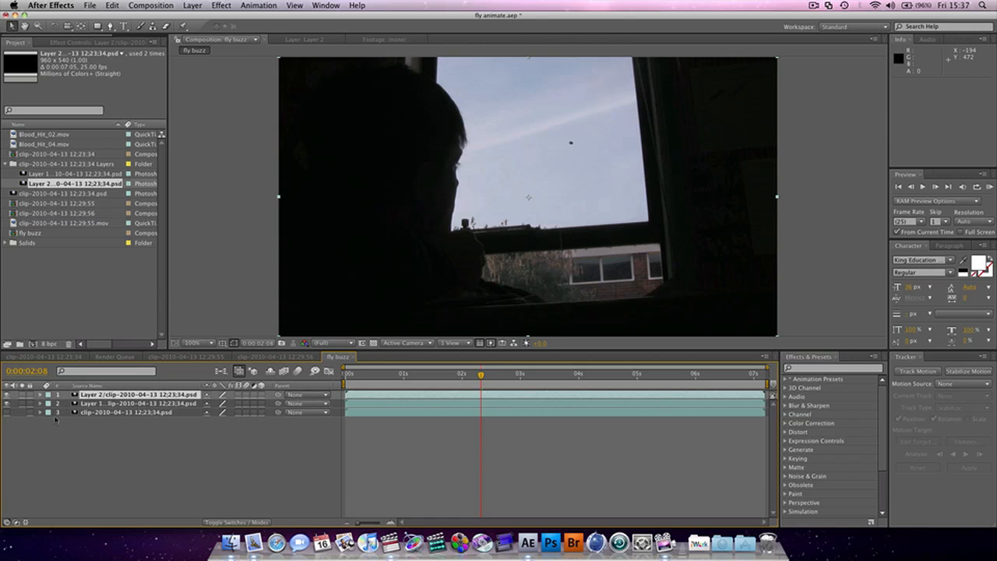
pyautogui.click(120, 413)
pyautogui.press('Delete')
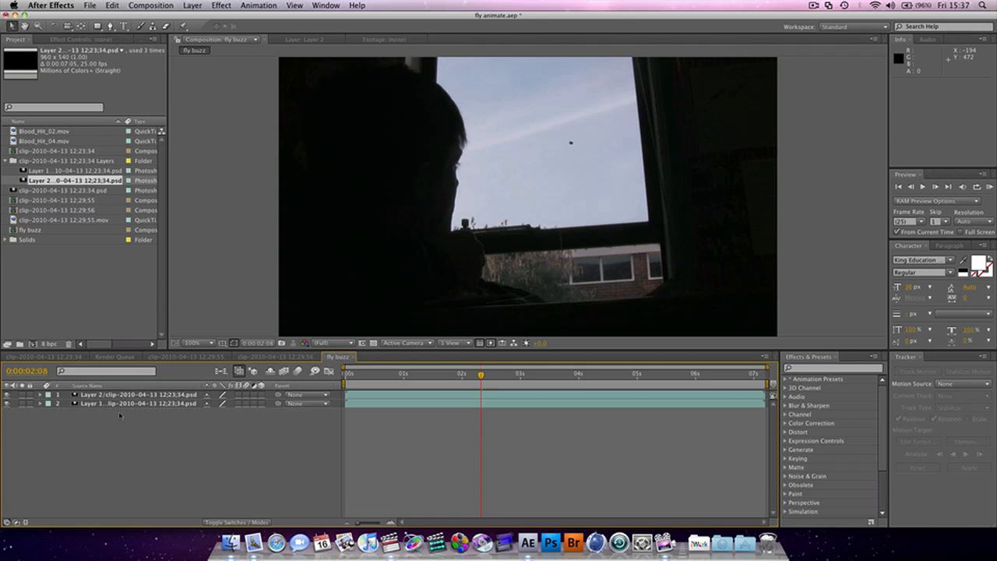
# Rename the lower background layer "bg" and the upper layer "fly".
pyautogui.click(130, 405)
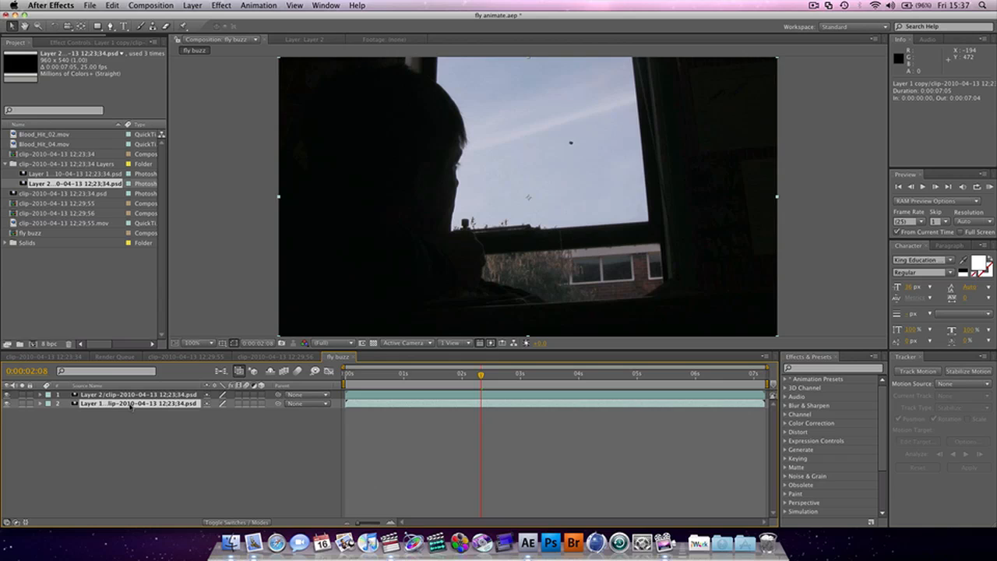
pyautogui.press('Return')
pyautogui.write('bg')
pyautogui.press('Return')
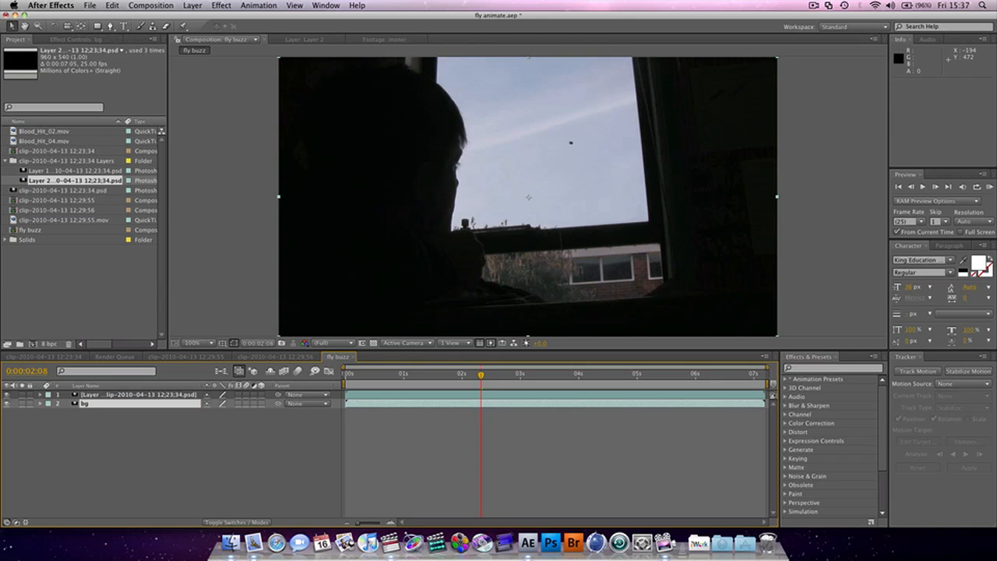
pyautogui.click(138, 395)
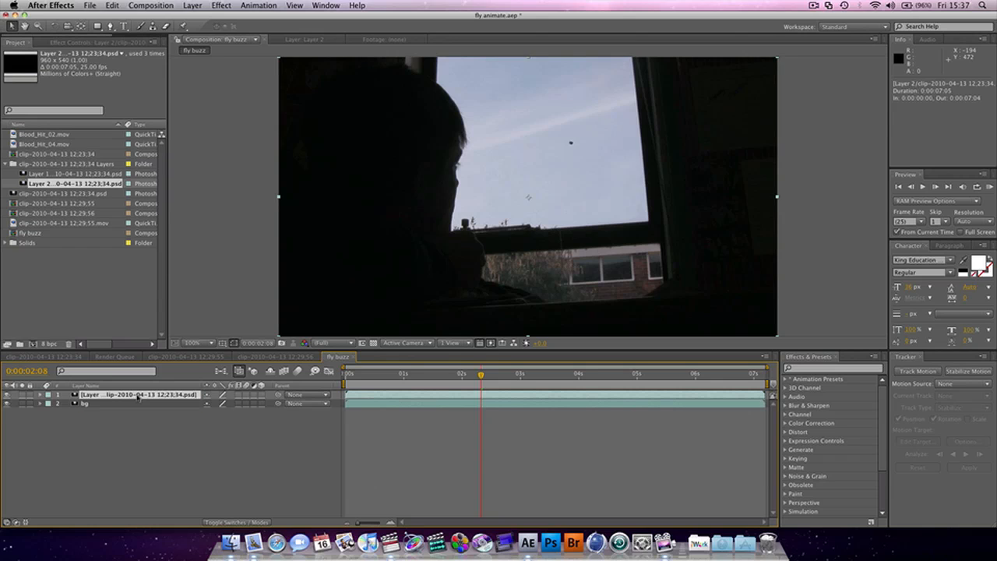
pyautogui.press('Return')
pyautogui.write('fly')
pyautogui.press('Return')
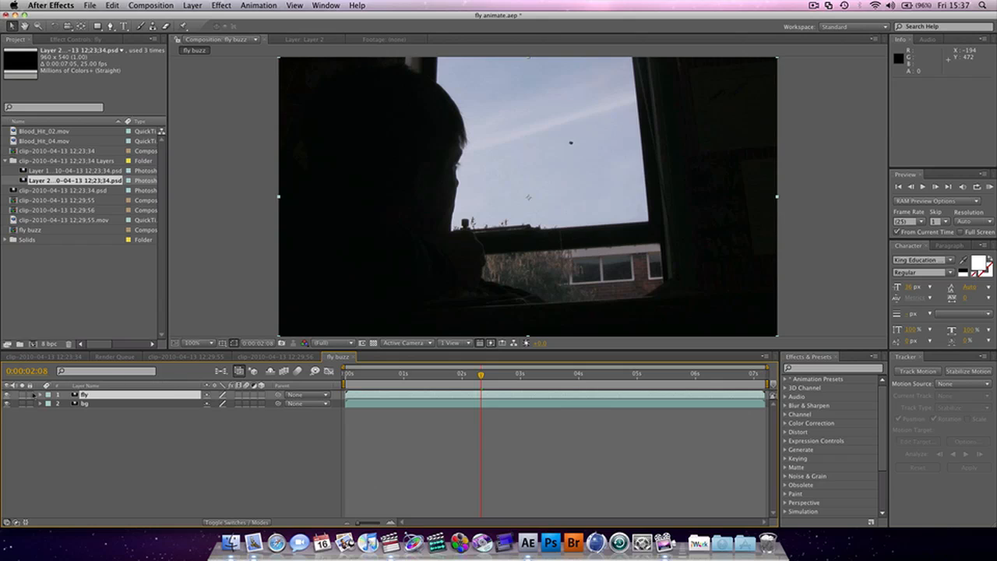
# Solo the fly and bg layers in turn to check what each one contains.
pyautogui.click(23, 395)
pyautogui.click(23, 396)
pyautogui.click(22, 403)
# Add the expression wiggle(20,10) to the fly layer's Position and scrub the timeline to check the motion.
pyautogui.moveTo(366, 380); pyautogui.dragTo(345, 380)
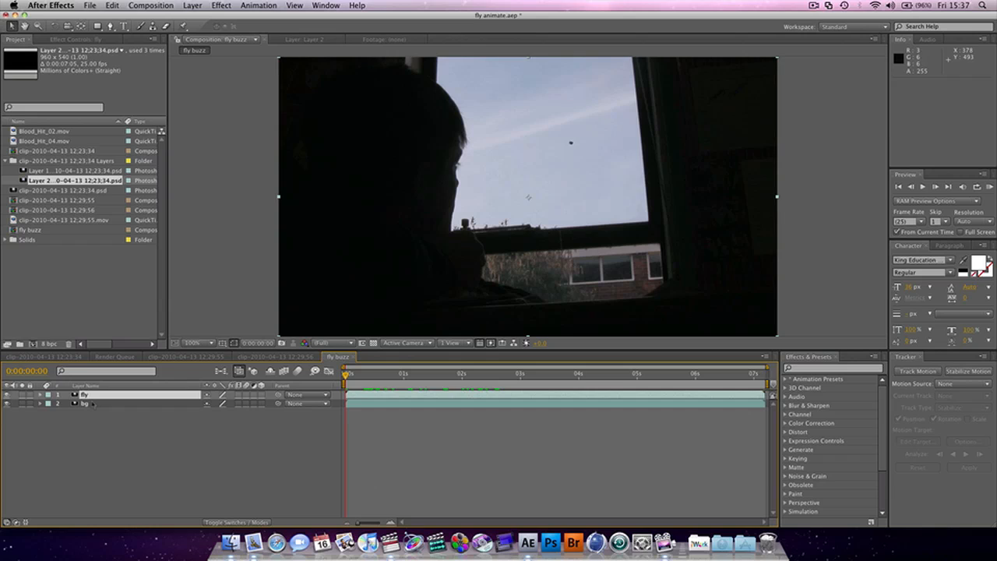
pyautogui.press('p')
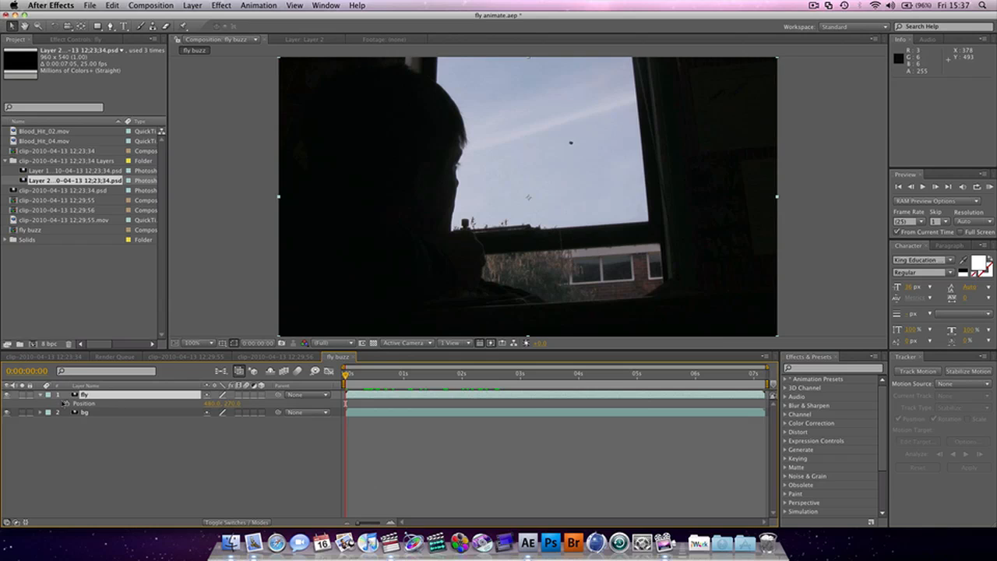
pyautogui.keyDown('alt'); pyautogui.click(67, 404); pyautogui.keyUp('alt')
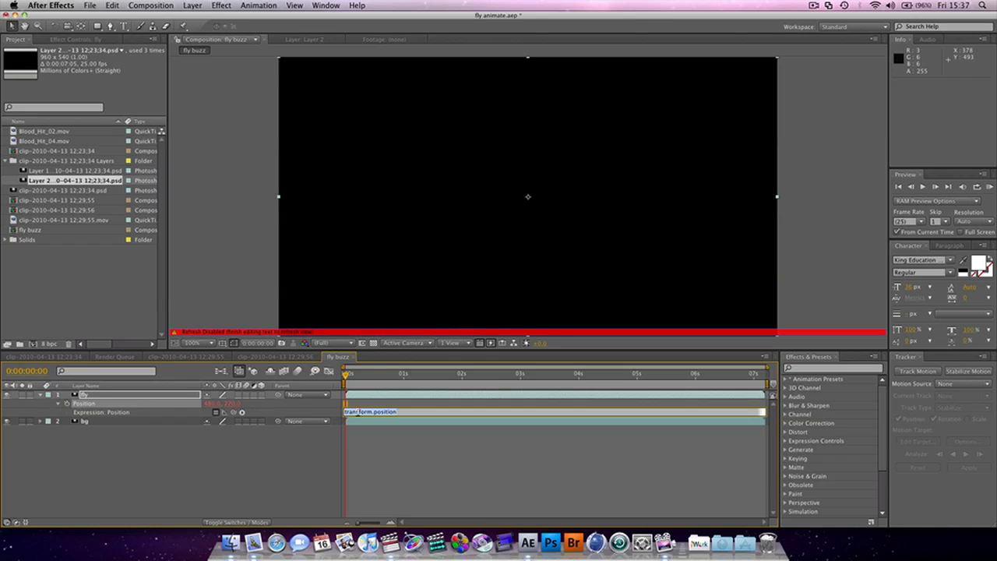
pyautogui.write('wi')
pyautogui.write('ggle(20,10')
pyautogui.press('Return')
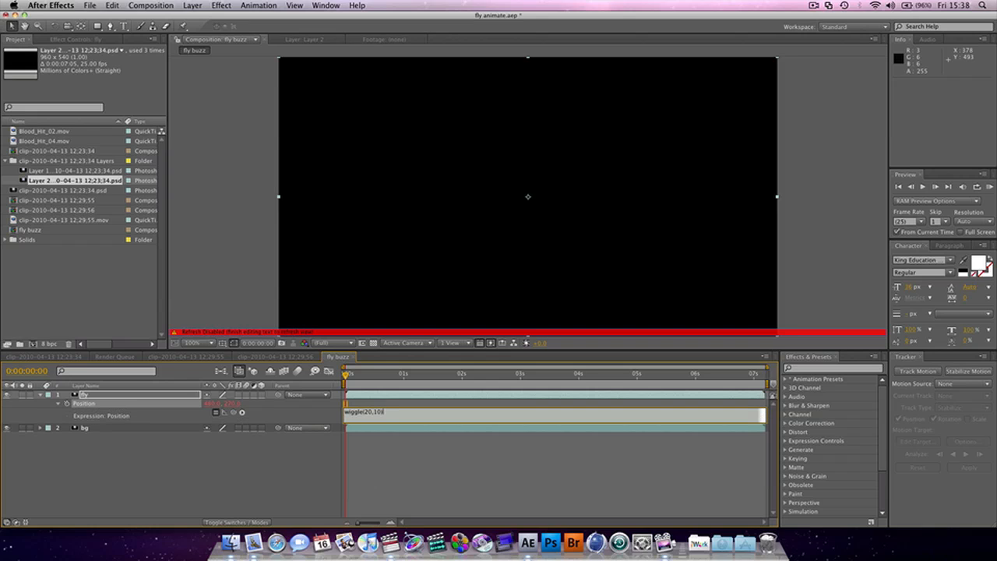
pyautogui.click(393, 498)
pyautogui.click(352, 374)
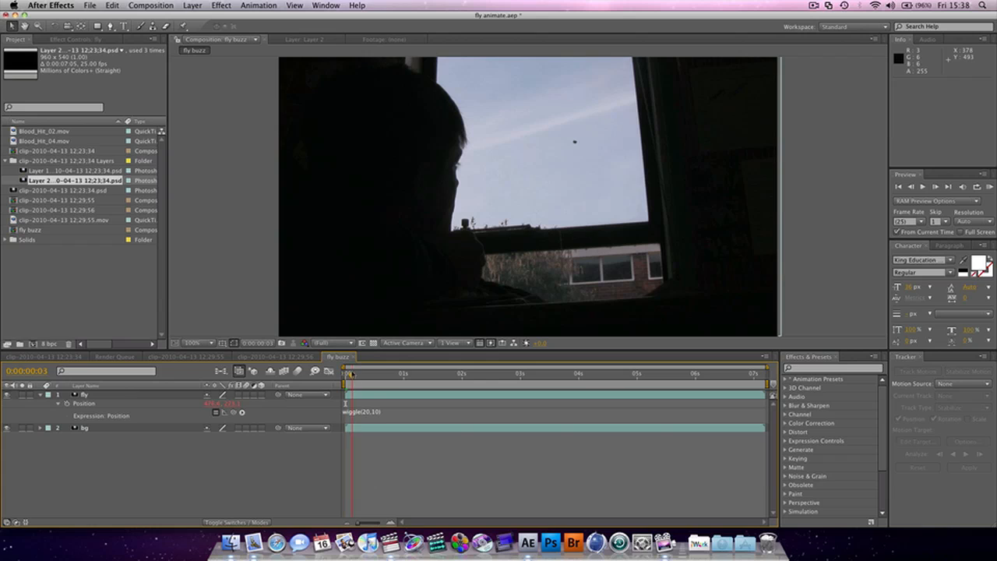
pyautogui.moveTo(352, 374); pyautogui.dragTo(374, 406)
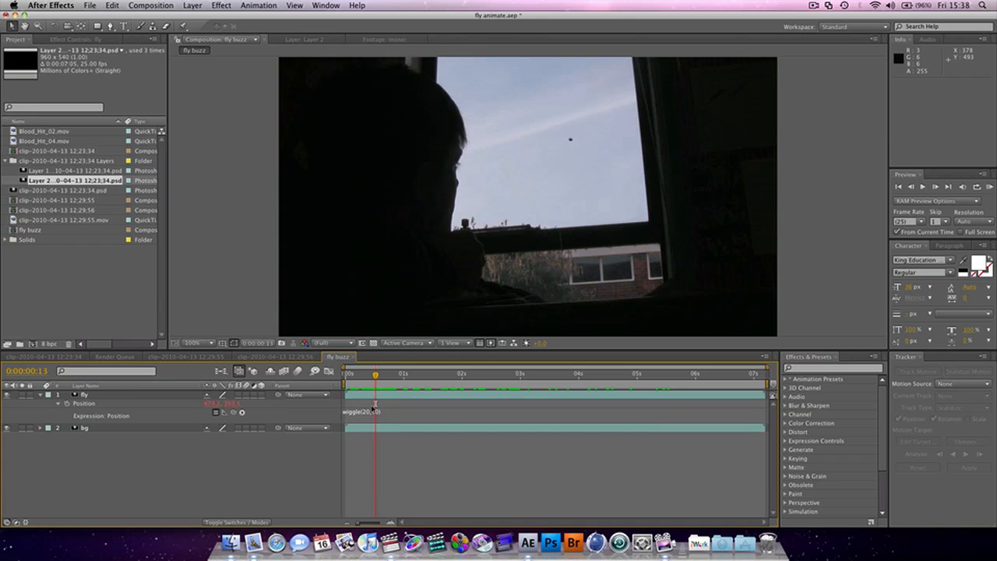
# Try a wiggle frequency of 30 in the fly's Position expression and scrub to check it.
pyautogui.click(372, 410)
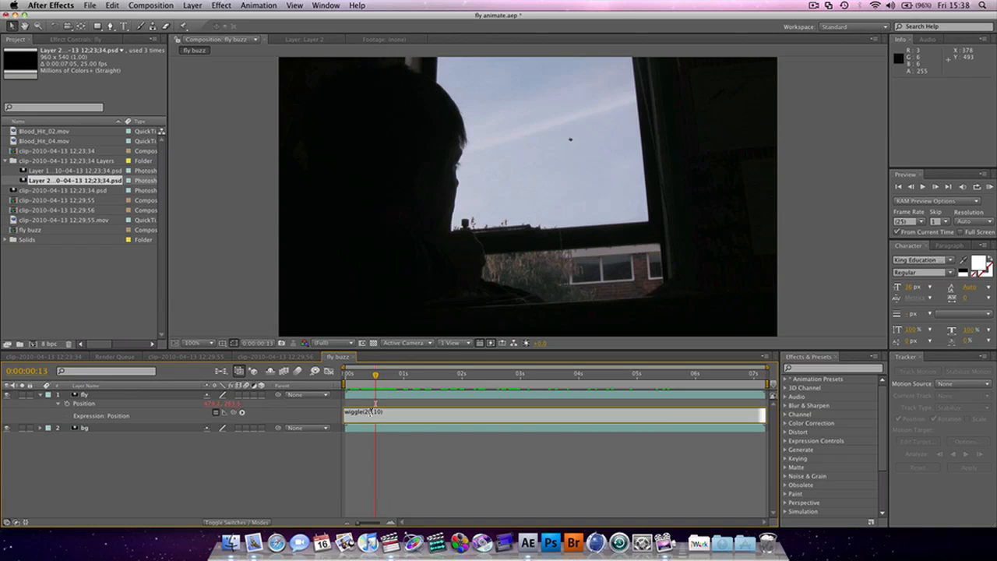
pyautogui.press('BackSpace')
pyautogui.write('3')
pyautogui.press('Return')
pyautogui.press('BackSpace')
pyautogui.click(420, 487)
pyautogui.moveTo(376, 375); pyautogui.dragTo(377, 411)
# Change the fly's Position expression to wiggle(10,30) and scrub through the motion.
pyautogui.click(364, 412)
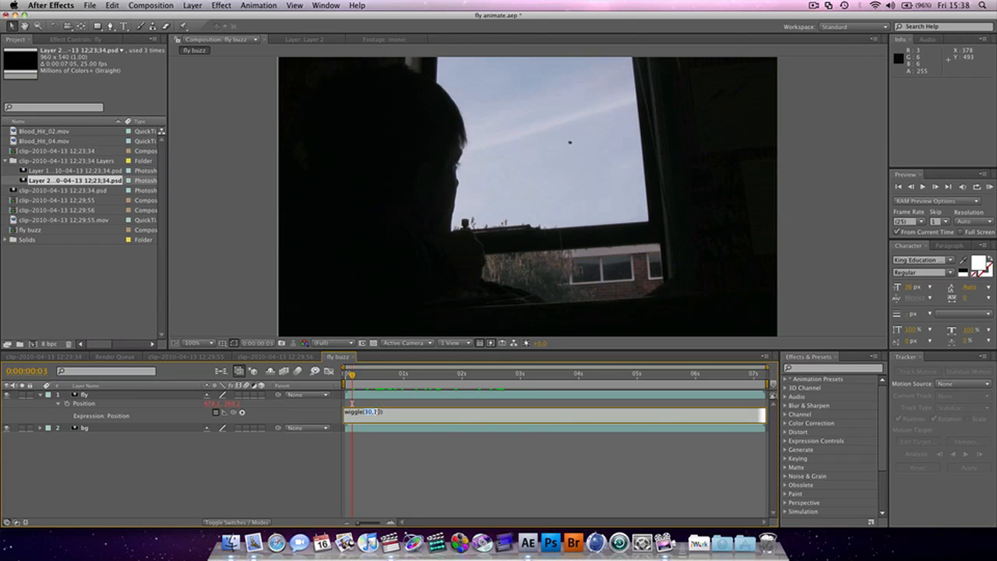
pyautogui.write('10,')
pyautogui.click(472, 427)
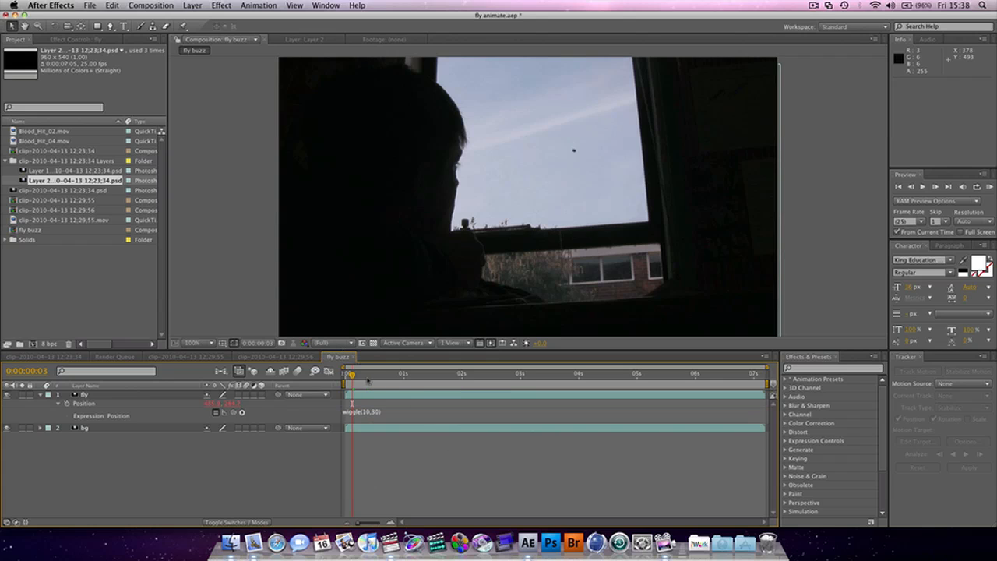
pyautogui.click(458, 381)
pyautogui.moveTo(464, 381); pyautogui.dragTo(534, 381)
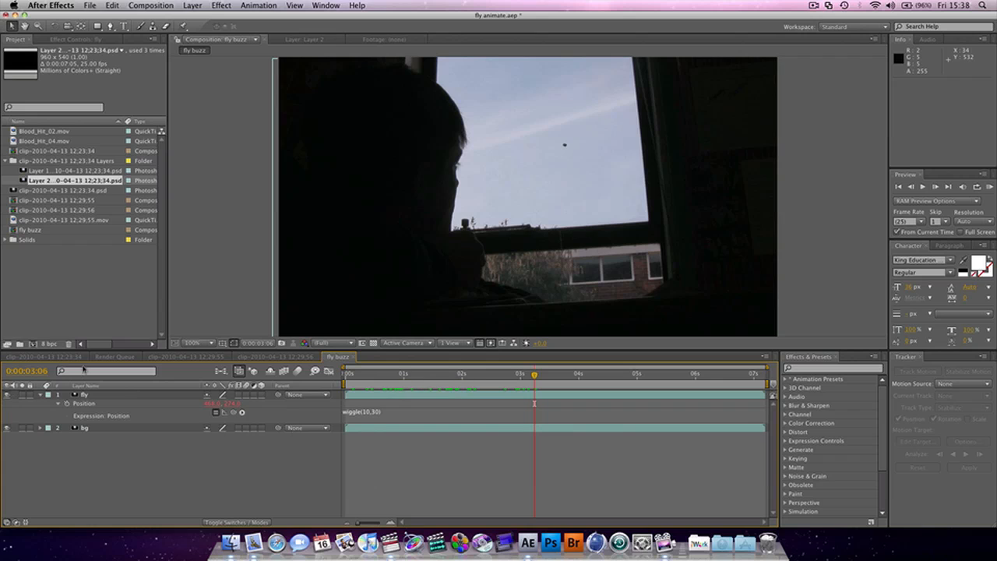
pyautogui.click(39, 356)
pyautogui.moveTo(399, 376); pyautogui.dragTo(652, 375)
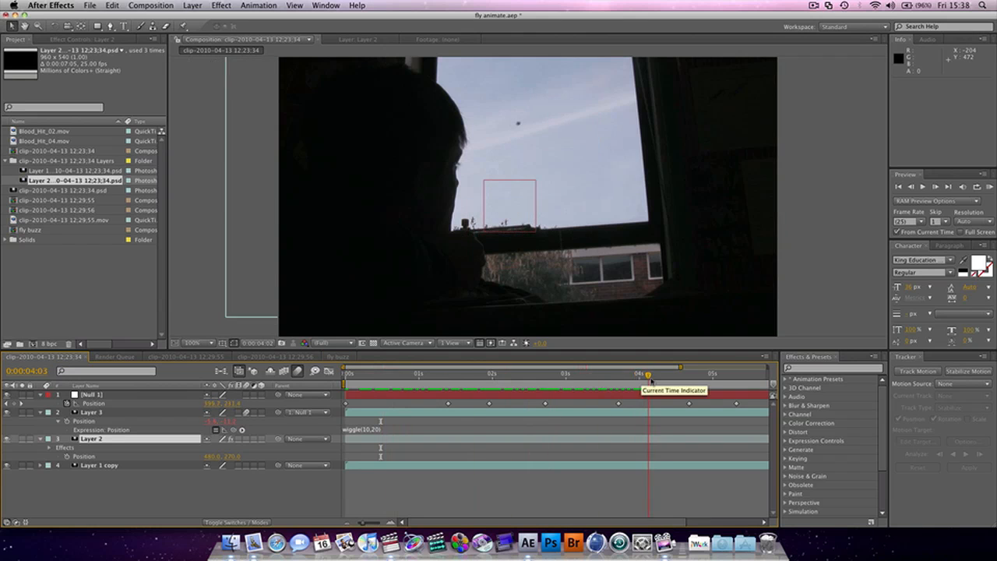
pyautogui.click(179, 357)
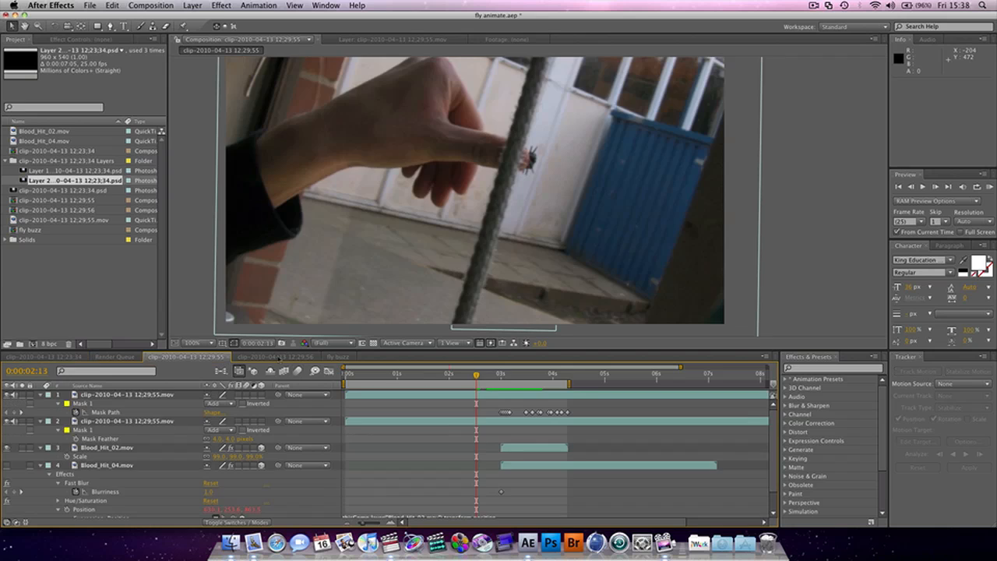
pyautogui.click(309, 358)
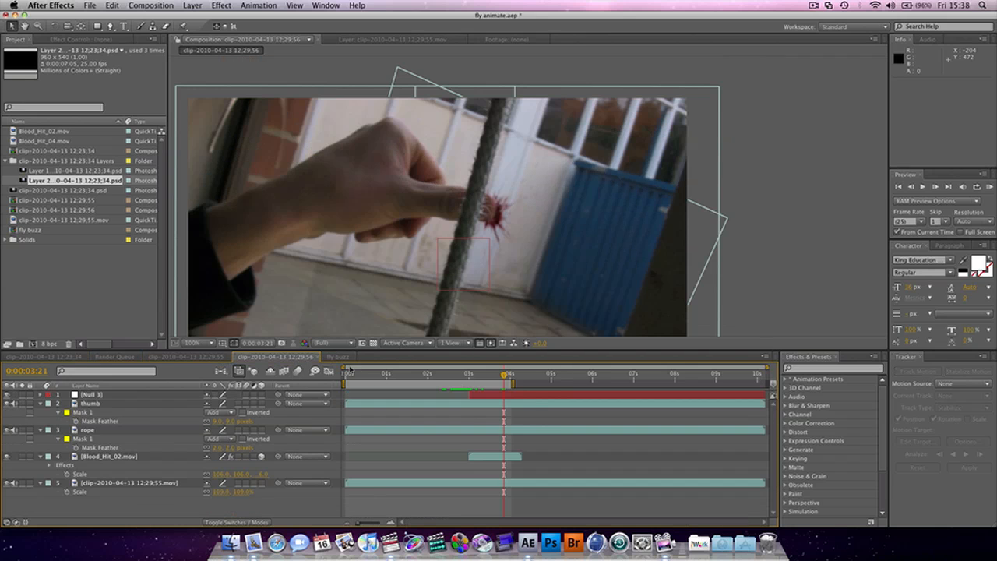
pyautogui.click(344, 358)
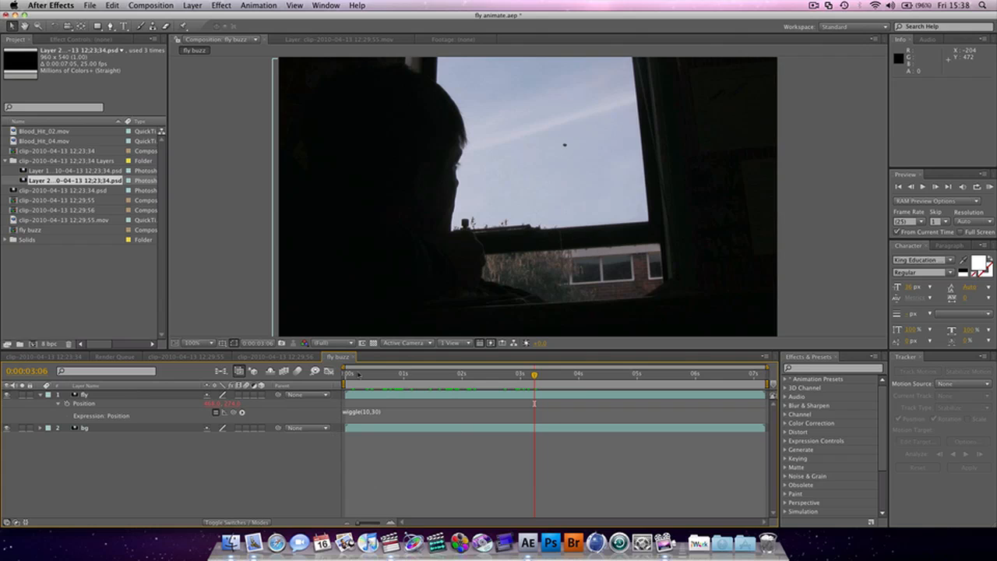
# Add a null object to the fly buzz composition and parent the fly layer to it.
pyautogui.moveTo(353, 374); pyautogui.dragTo(299, 380)
pyautogui.rightClick(265, 463)
pyautogui.moveTo(327, 429)
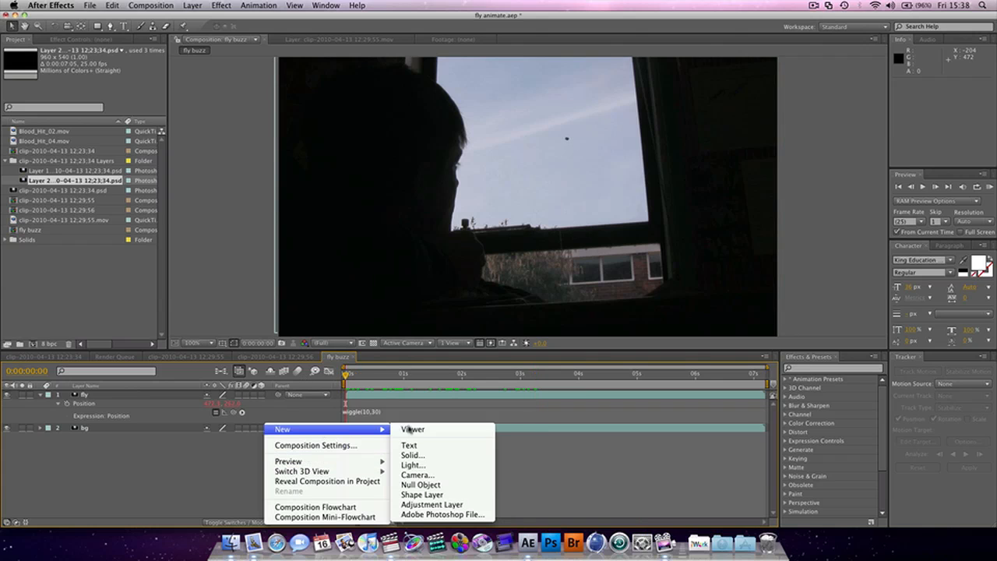
pyautogui.click(422, 485)
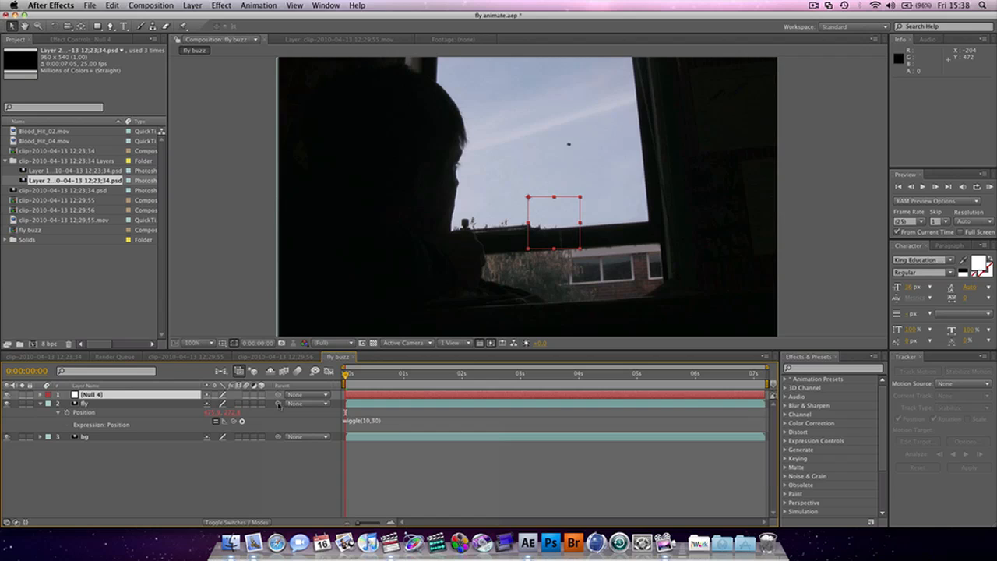
pyautogui.moveTo(278, 403); pyautogui.dragTo(109, 396)
# Start keyframing the null's Position at 0:00:00:00 and move it to about 344, 113.
pyautogui.press('p')
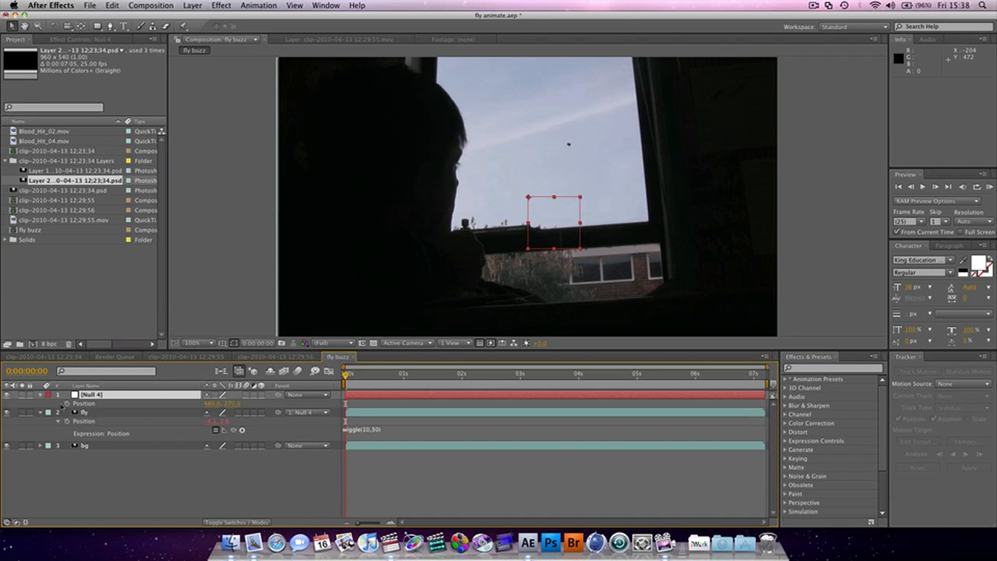
pyautogui.click(67, 403)
pyautogui.moveTo(551, 231); pyautogui.dragTo(481, 149)
# Keyframe the null's Position at about 295, 362 at 0:00:01:21, 536, 11 at 0:00:03:20, and 632, 357 at 0:00:06:04.
pyautogui.moveTo(362, 379); pyautogui.dragTo(452, 377)
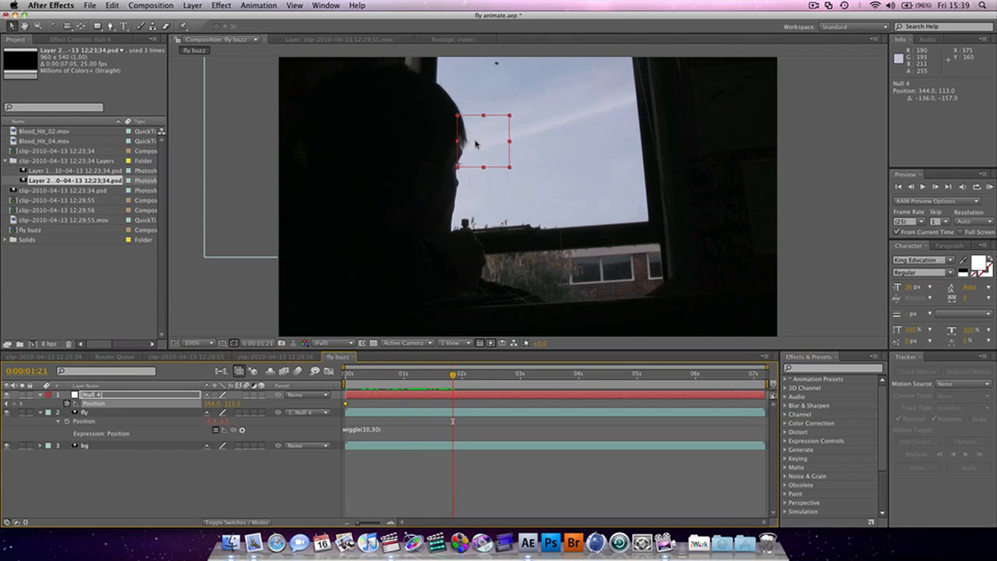
pyautogui.moveTo(477, 143); pyautogui.dragTo(451, 272)
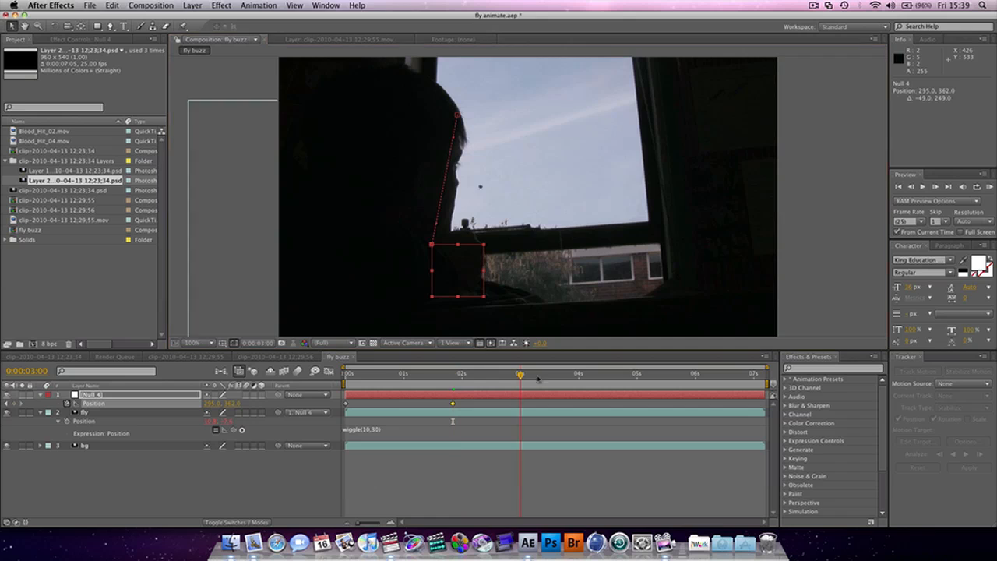
pyautogui.moveTo(453, 374); pyautogui.dragTo(564, 374)
pyautogui.moveTo(463, 281); pyautogui.dragTo(588, 98)
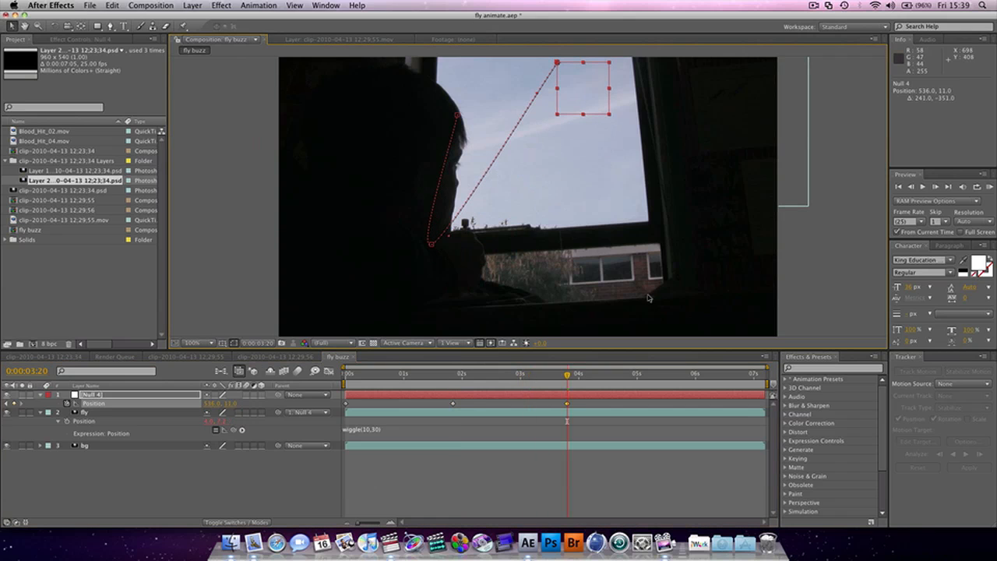
pyautogui.moveTo(574, 377); pyautogui.dragTo(705, 377)
pyautogui.moveTo(582, 98); pyautogui.dragTo(633, 277)
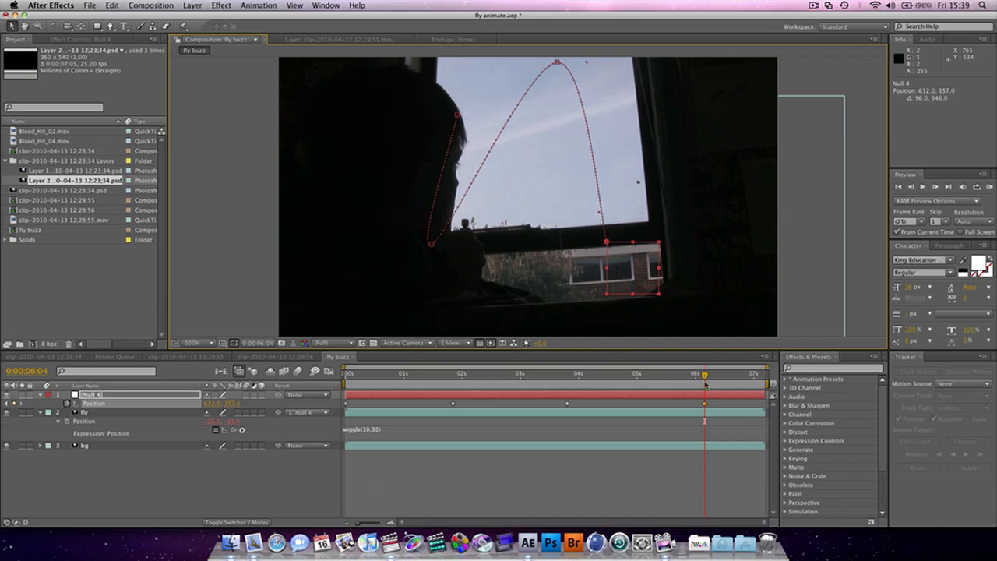
# Keyframe the null's Position at about 324, 250 at 0:00:04:18, and at about 586, 250 between the two- and three-second marks.
pyautogui.moveTo(705, 375); pyautogui.dragTo(621, 375)
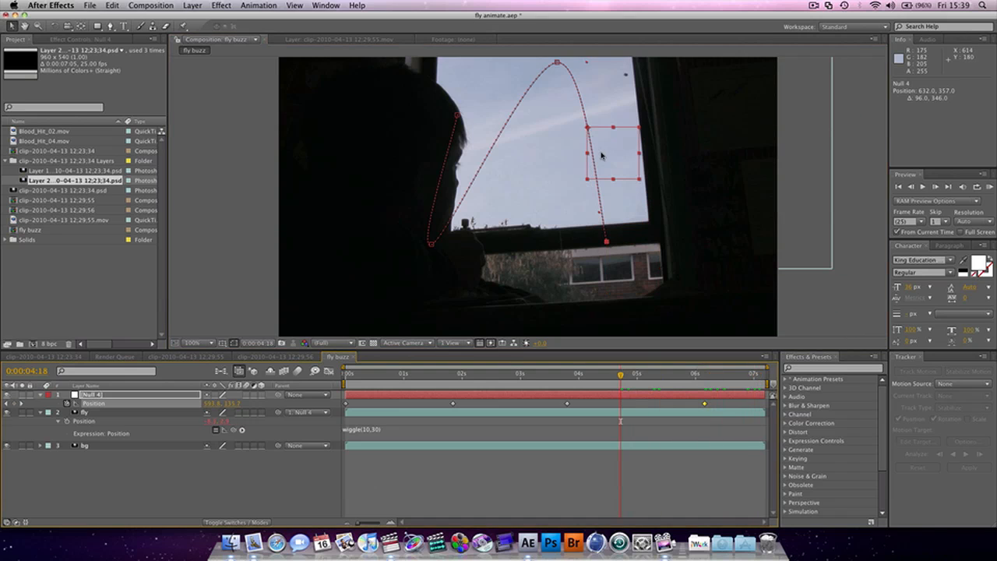
pyautogui.moveTo(602, 153); pyautogui.dragTo(464, 212)
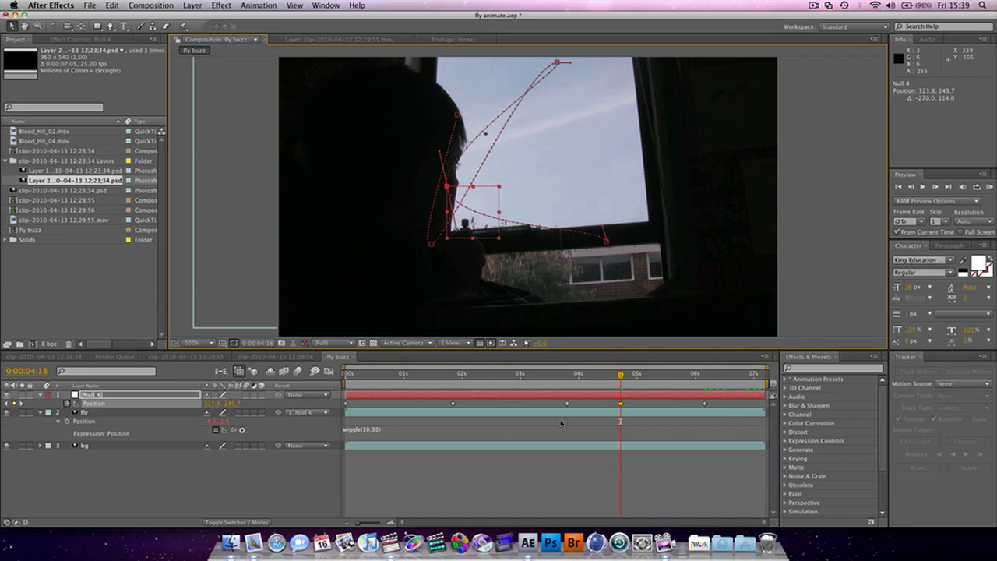
pyautogui.moveTo(538, 376); pyautogui.dragTo(501, 375)
pyautogui.moveTo(528, 190); pyautogui.dragTo(603, 187)
# Keyframe the null's Position at about 412, 265 at 0:00:00:24 and at about 403, 170 at 0:00:05:08.
pyautogui.click(404, 376)
pyautogui.moveTo(403, 377); pyautogui.dragTo(401, 376)
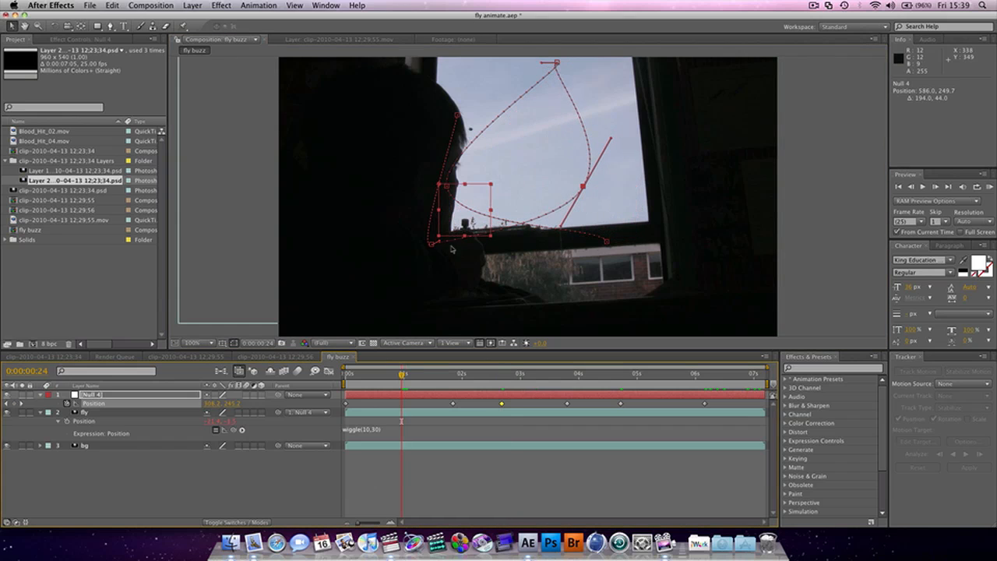
pyautogui.moveTo(472, 207); pyautogui.dragTo(525, 218)
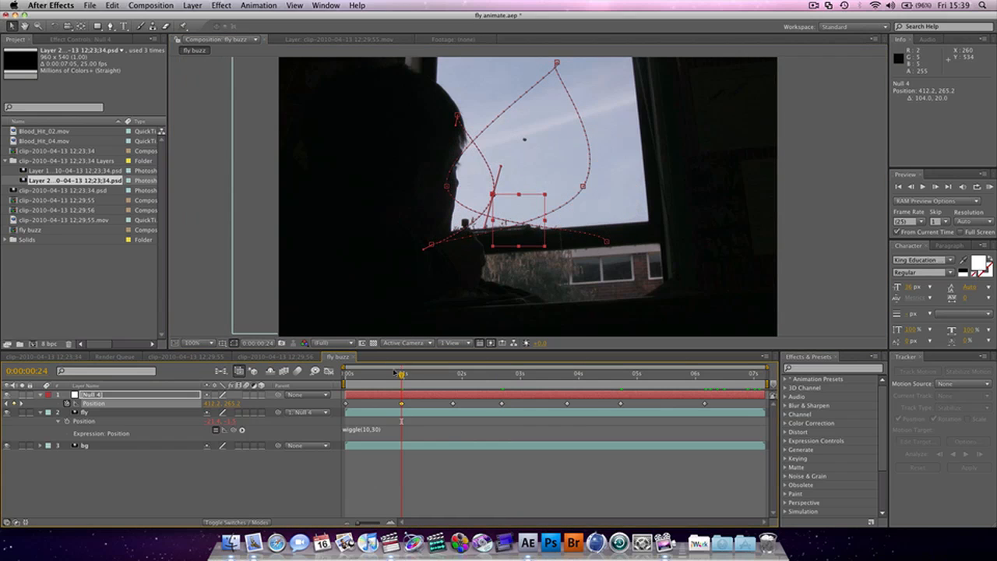
pyautogui.moveTo(383, 375); pyautogui.dragTo(642, 395)
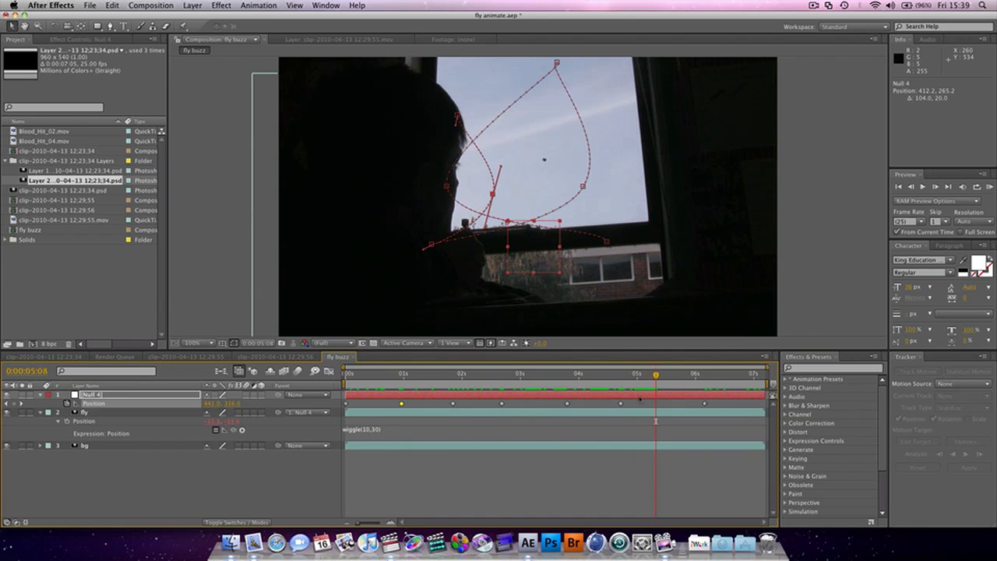
pyautogui.moveTo(534, 264); pyautogui.dragTo(514, 185)
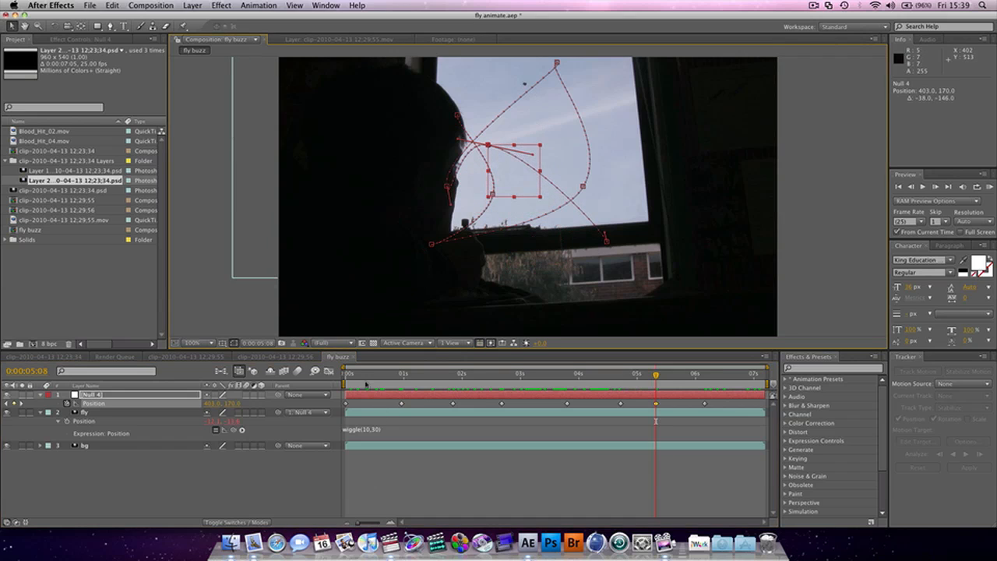
pyautogui.click(272, 371)
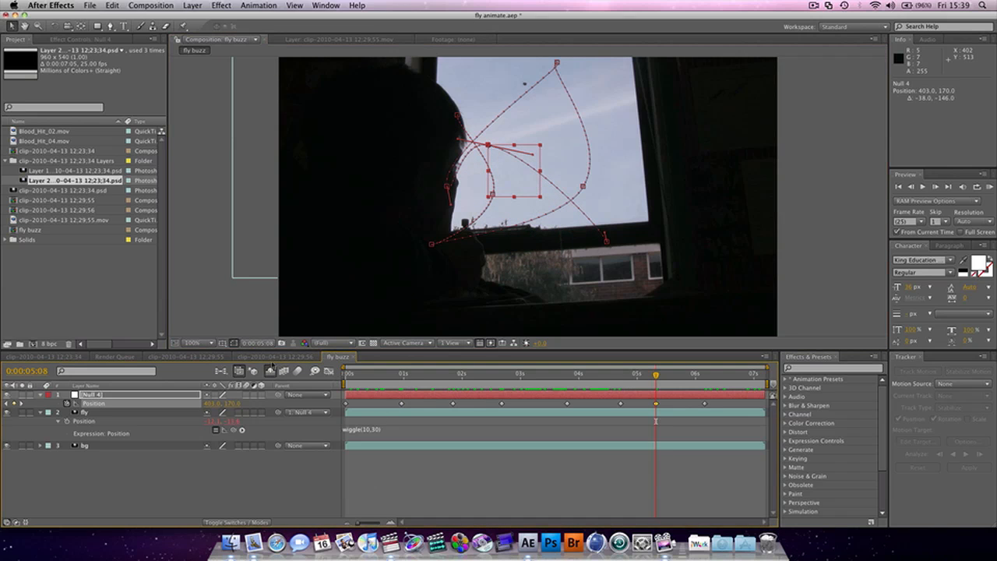
pyautogui.click(276, 357)
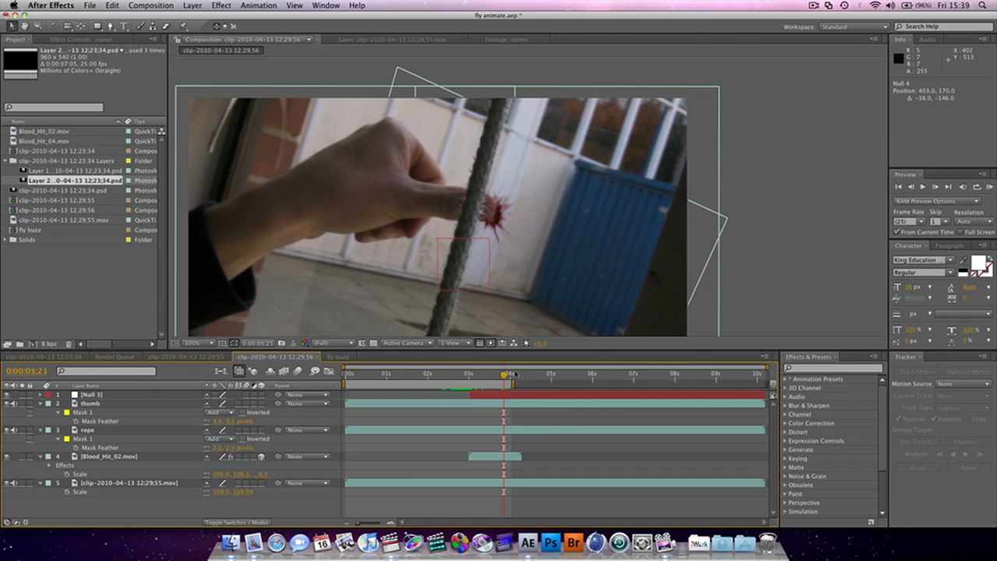
pyautogui.click(337, 357)
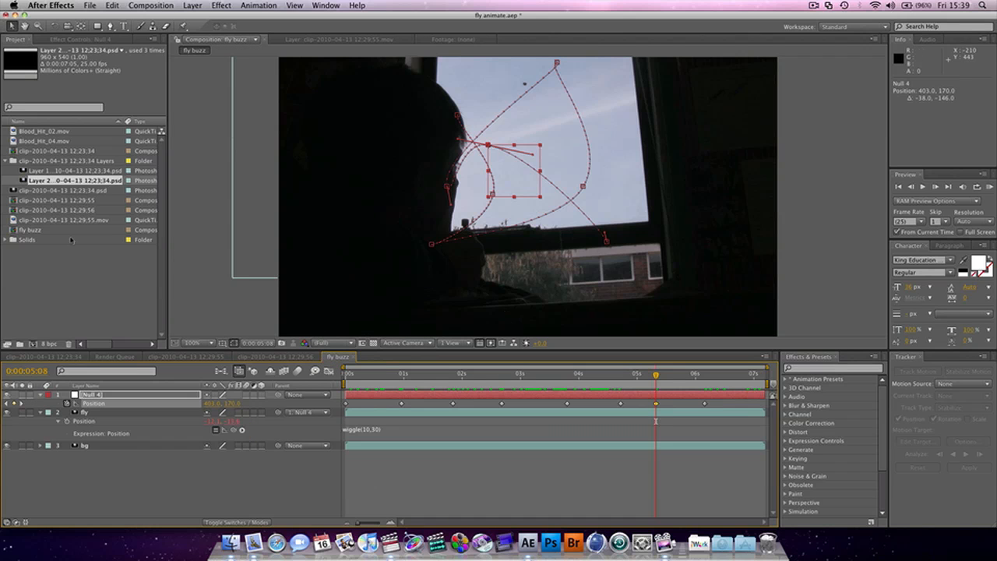
pyautogui.click(45, 152)
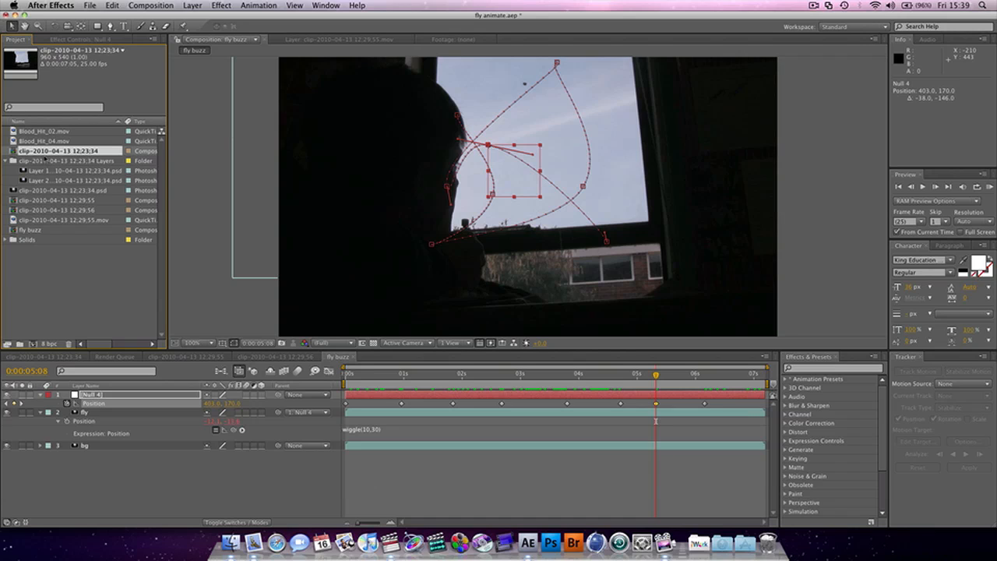
pyautogui.click(36, 190)
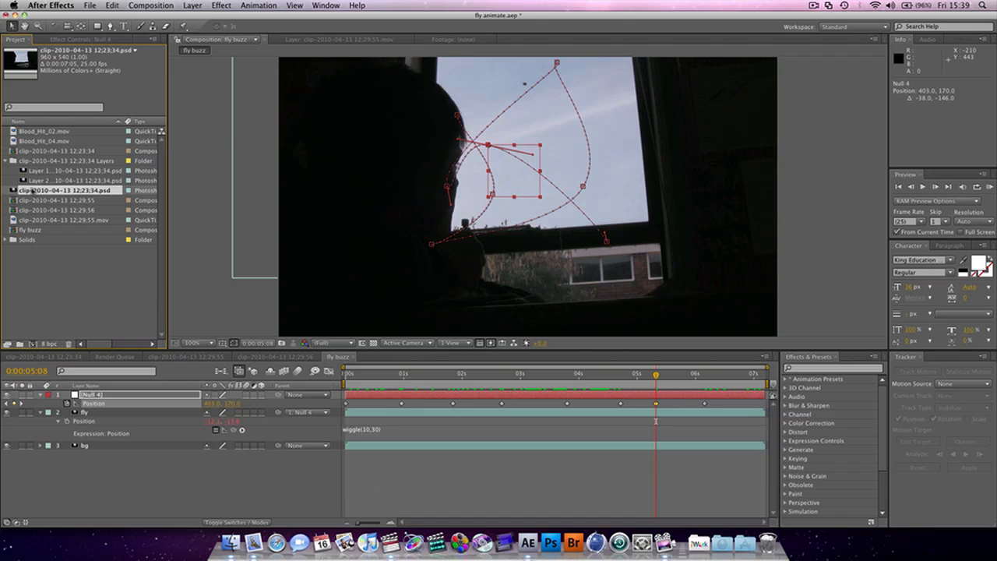
pyautogui.moveTo(99, 365); pyautogui.dragTo(116, 395)
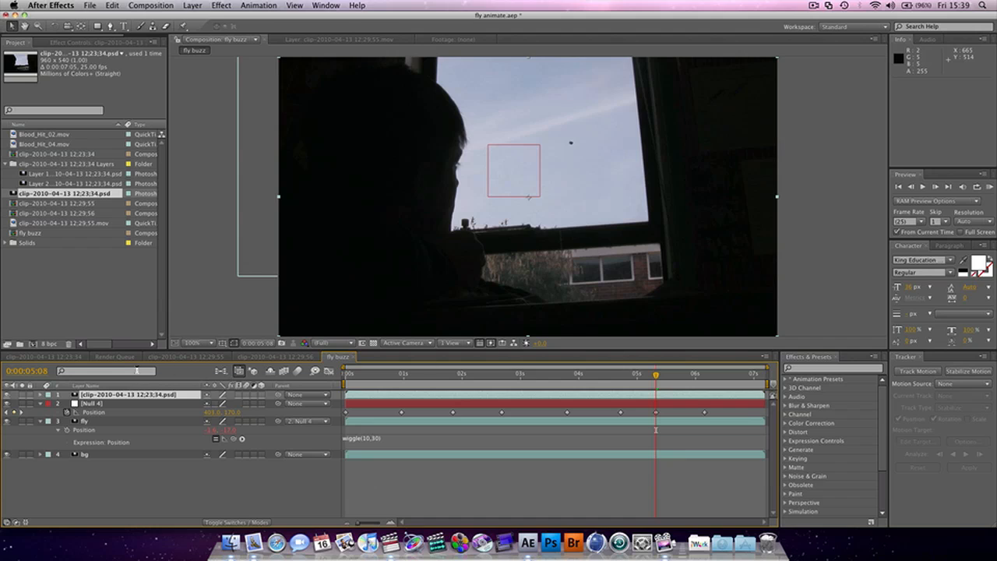
pyautogui.click(6, 394)
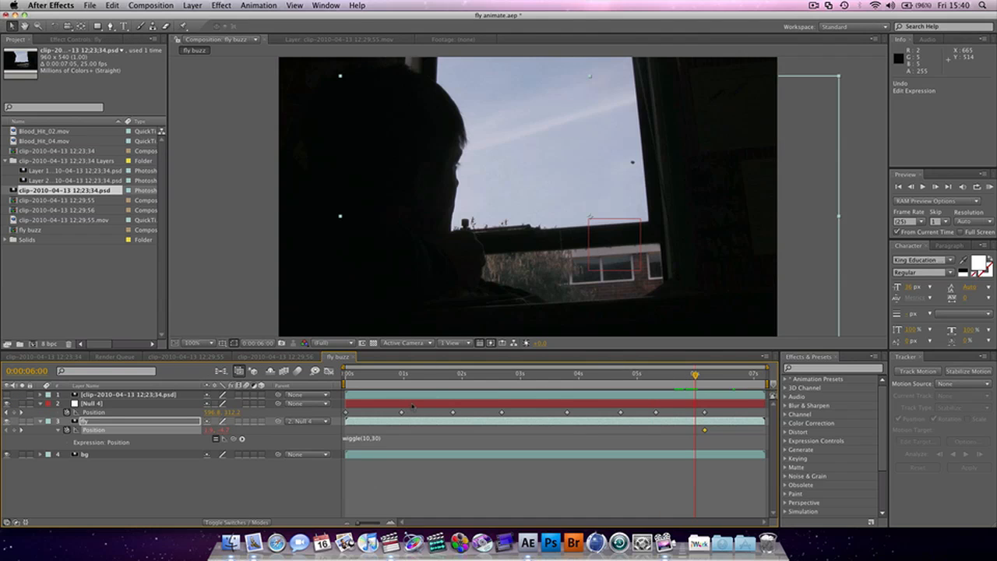
# Reveal the PSD layer's Position and set the null's keyframe at 0:00:06:04 to the same 480, 270.
pyautogui.click(147, 491)
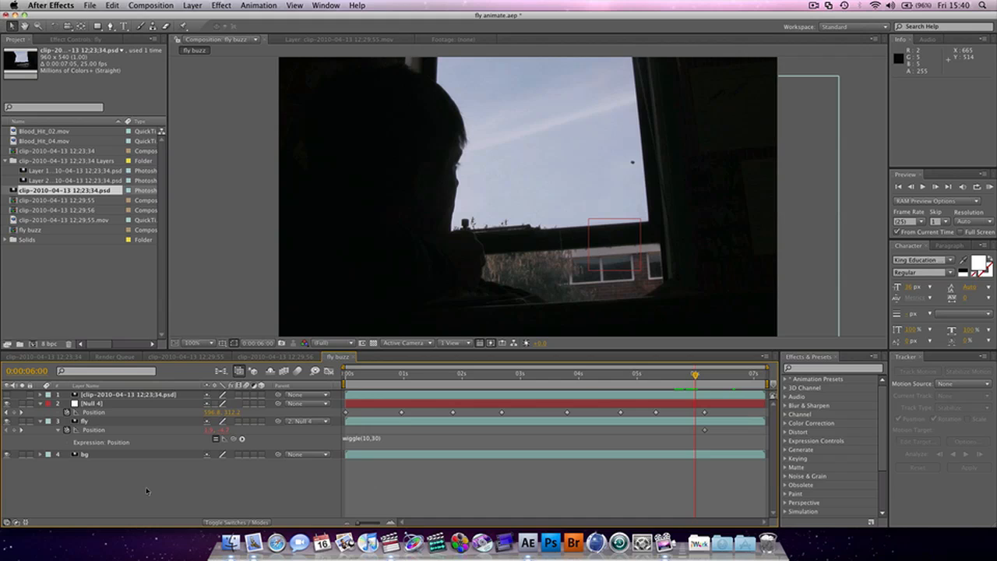
pyautogui.click(107, 405)
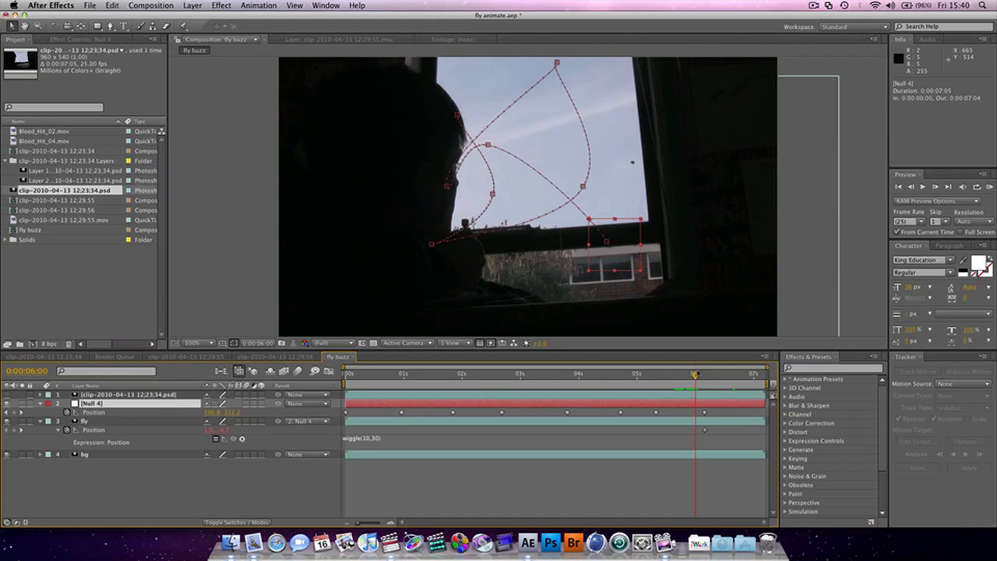
pyautogui.moveTo(695, 375); pyautogui.dragTo(705, 377)
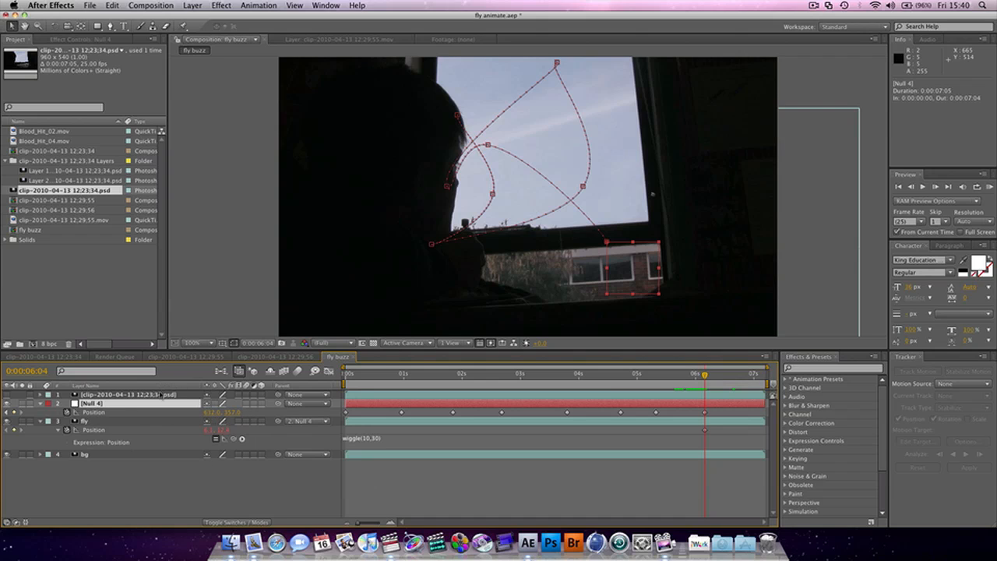
pyautogui.click(180, 395)
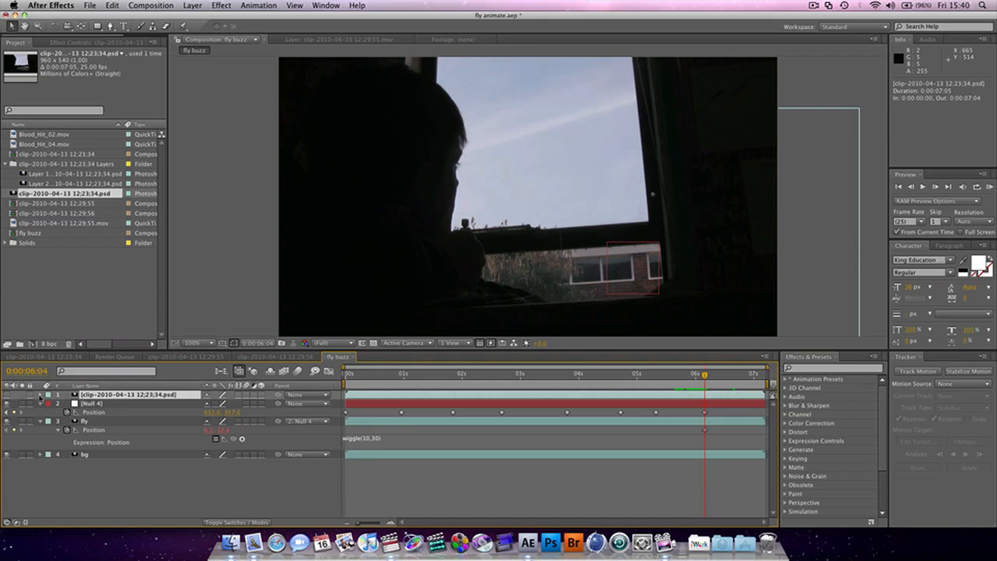
pyautogui.press('p')
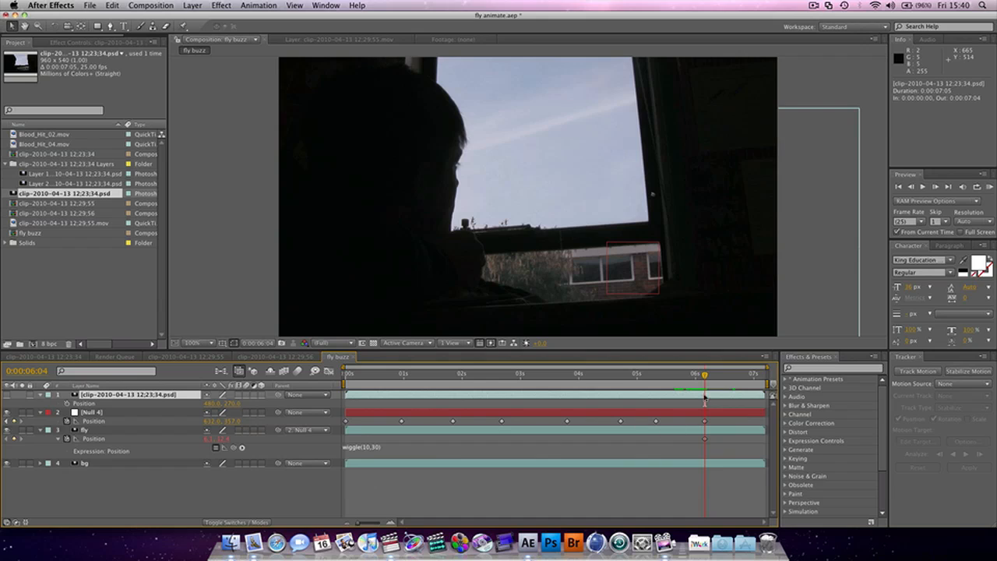
pyautogui.click(212, 421)
pyautogui.press('BackSpace')
pyautogui.press('Tab')
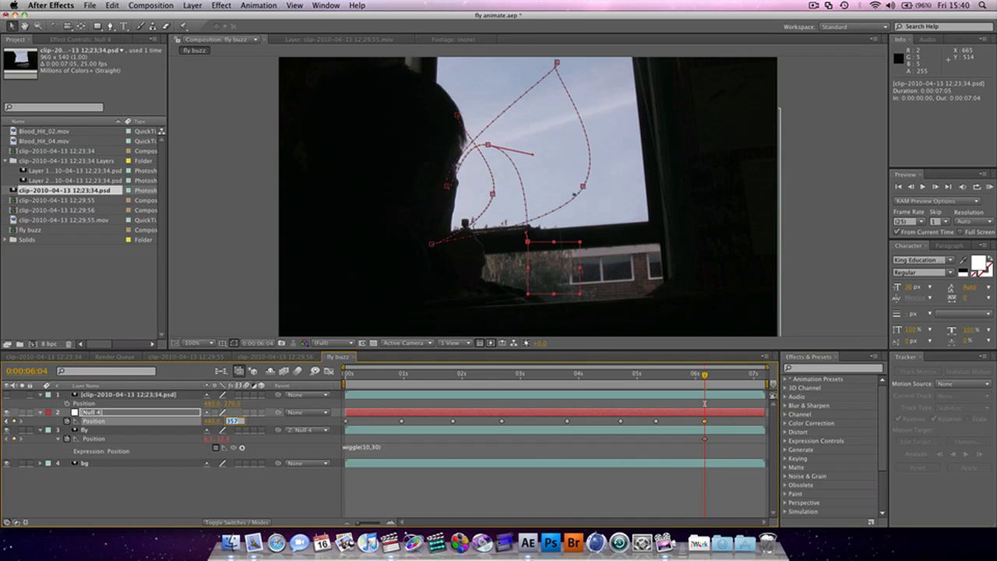
pyautogui.write('270')
pyautogui.press('Return')
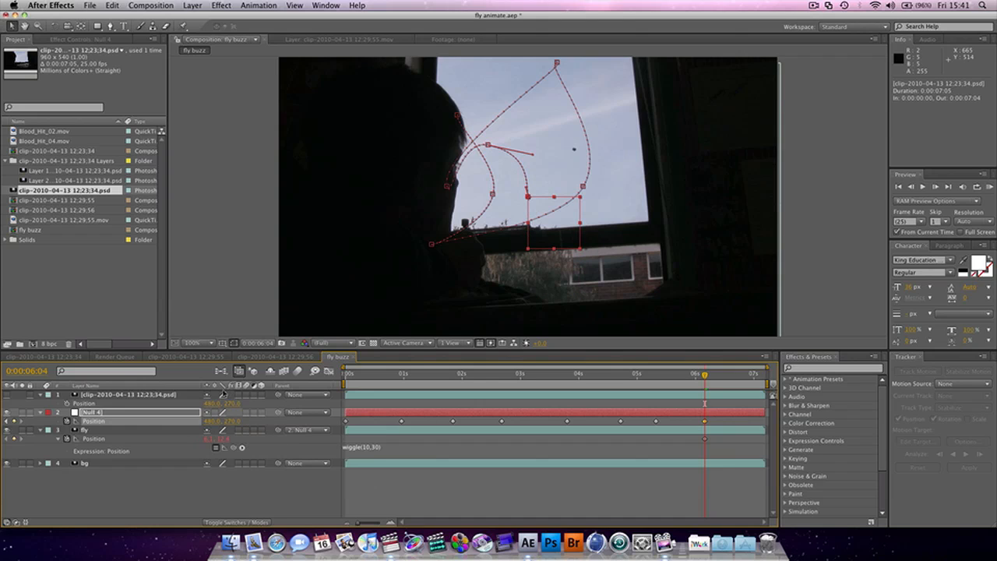
pyautogui.click(102, 430)
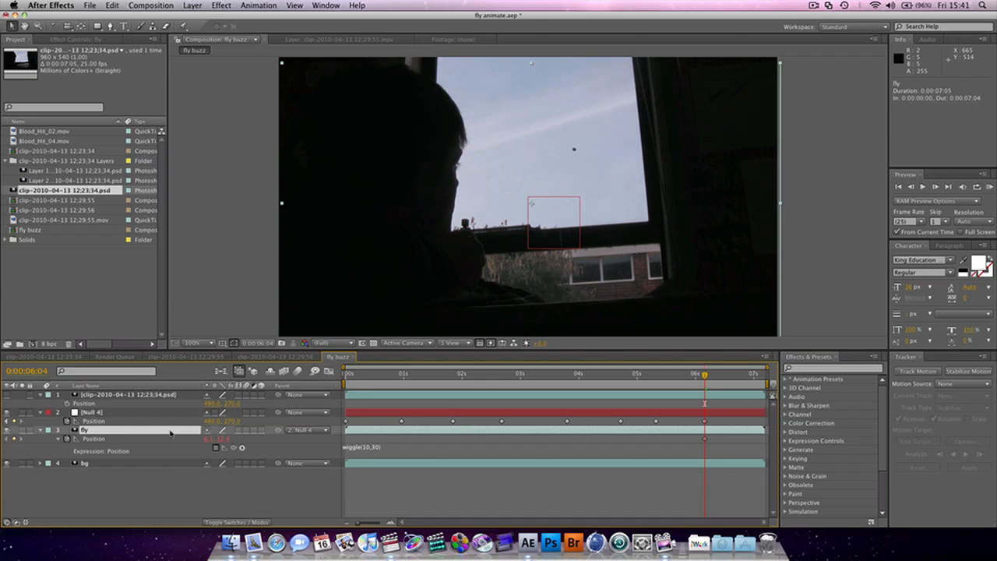
pyautogui.moveTo(705, 376)
pyautogui.mouseDown()
pyautogui.moveTo(670, 376)
pyautogui.moveTo(713, 380)
pyautogui.mouseUp()
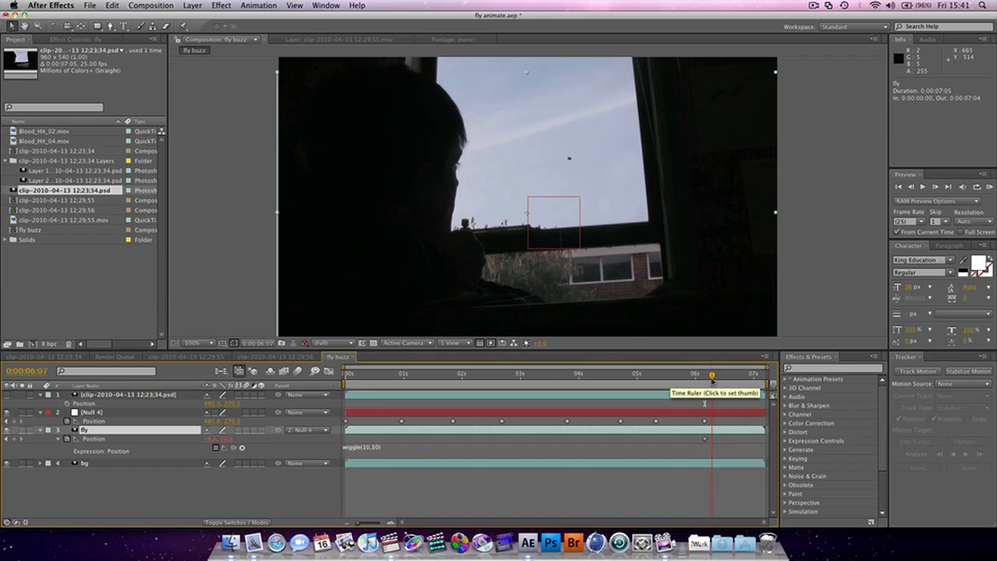
pyautogui.click(704, 380)
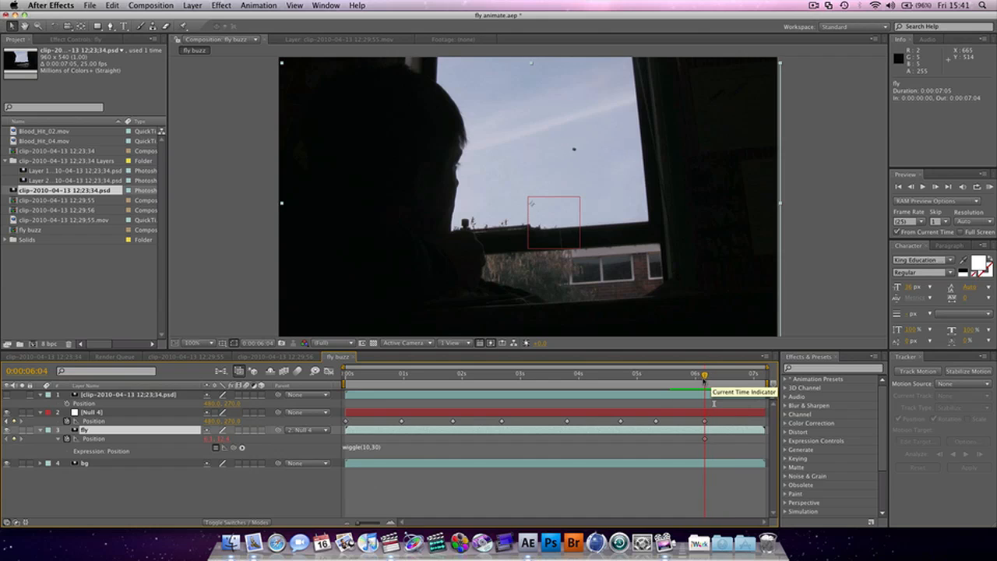
pyautogui.click(8, 395)
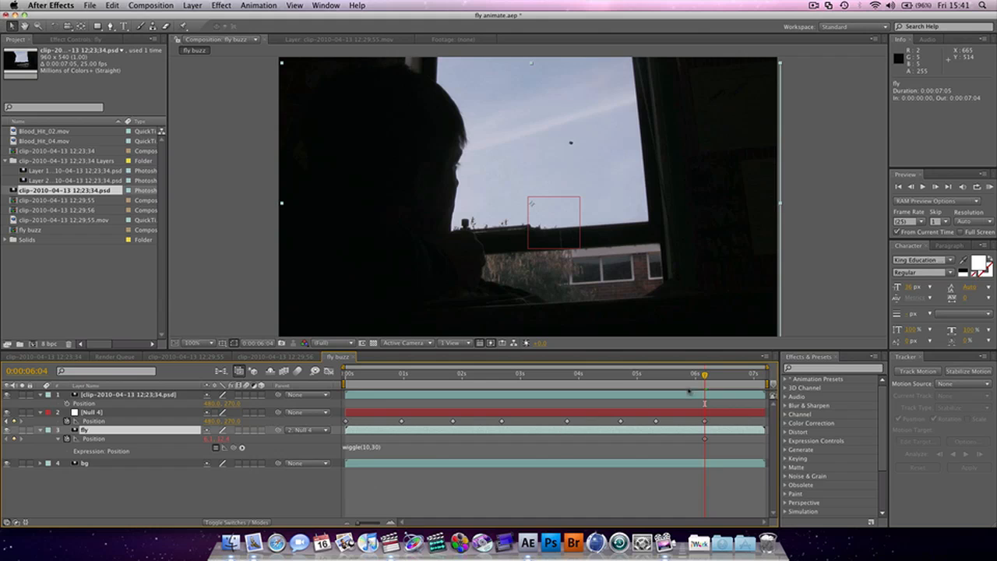
pyautogui.moveTo(346, 395)
pyautogui.mouseDown()
pyautogui.moveTo(706, 395)
pyautogui.moveTo(653, 384)
pyautogui.moveTo(735, 386)
pyautogui.moveTo(483, 385)
pyautogui.moveTo(689, 383)
pyautogui.moveTo(714, 394)
pyautogui.moveTo(345, 402)
pyautogui.mouseUp()
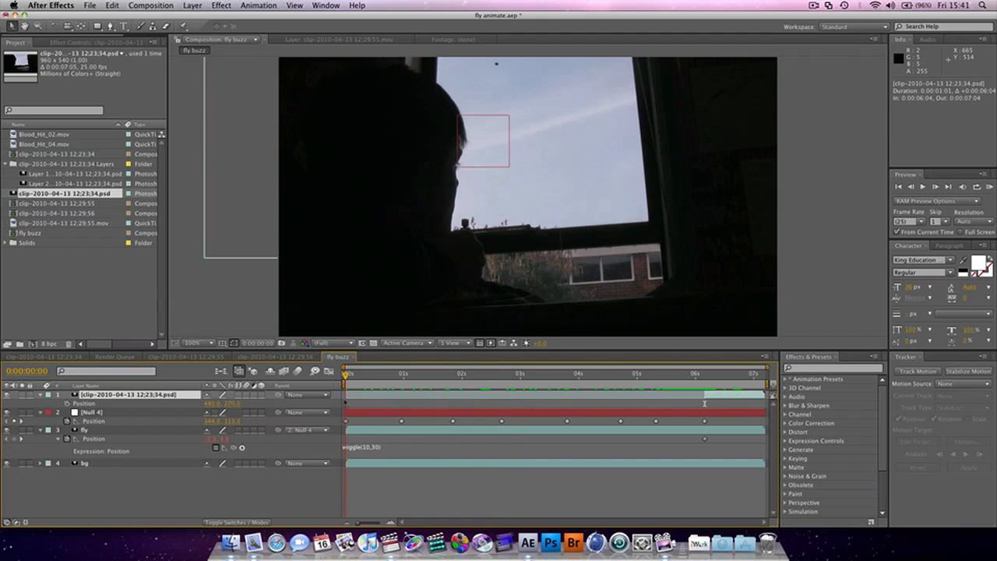
# Enable motion blur for the composition and for the null and fly layers, and review the fly's motion up to 0:00:06:04.
pyautogui.moveTo(704, 403); pyautogui.dragTo(412, 403)
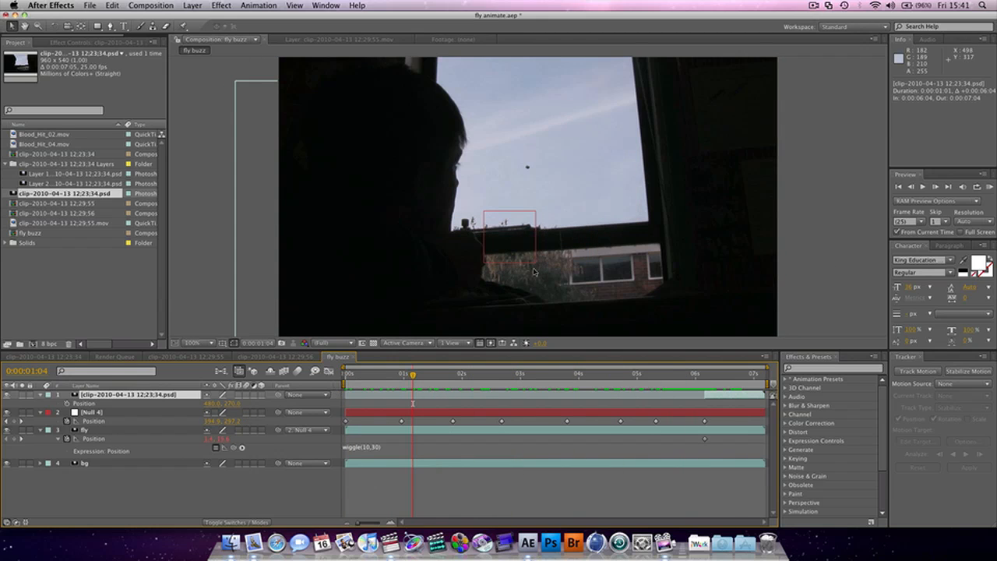
pyautogui.moveTo(442, 382); pyautogui.dragTo(510, 382)
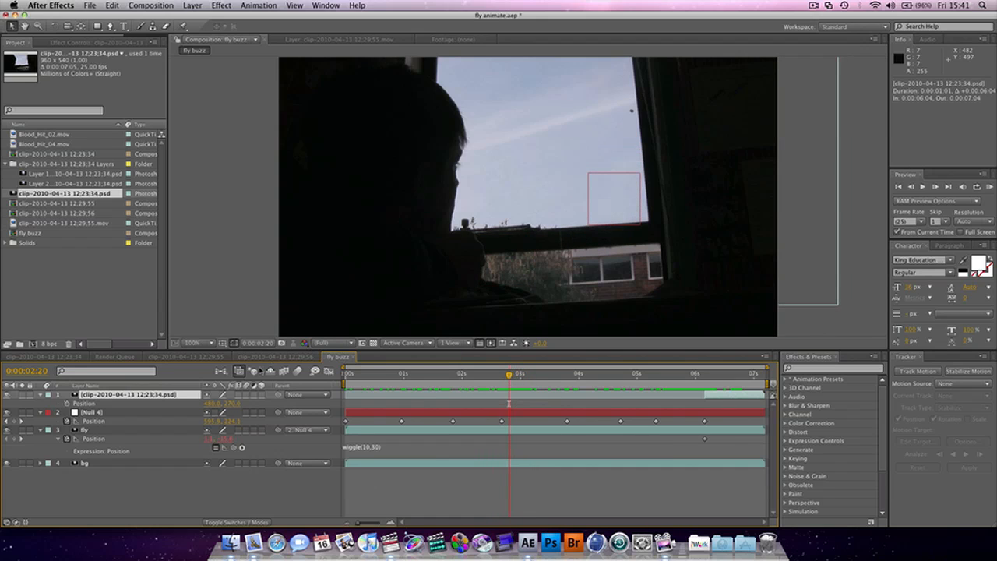
pyautogui.click(298, 372)
pyautogui.click(246, 431)
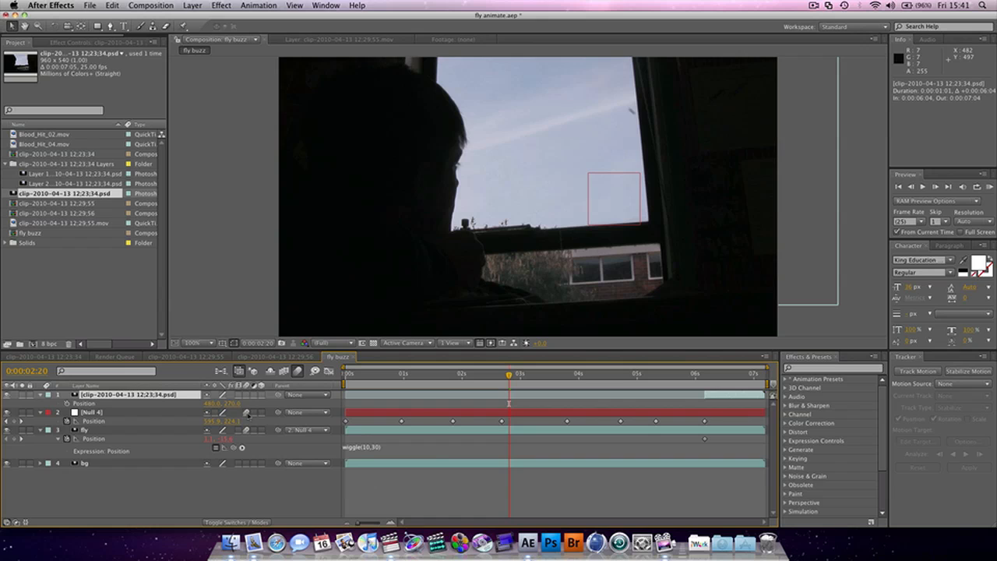
pyautogui.click(464, 374)
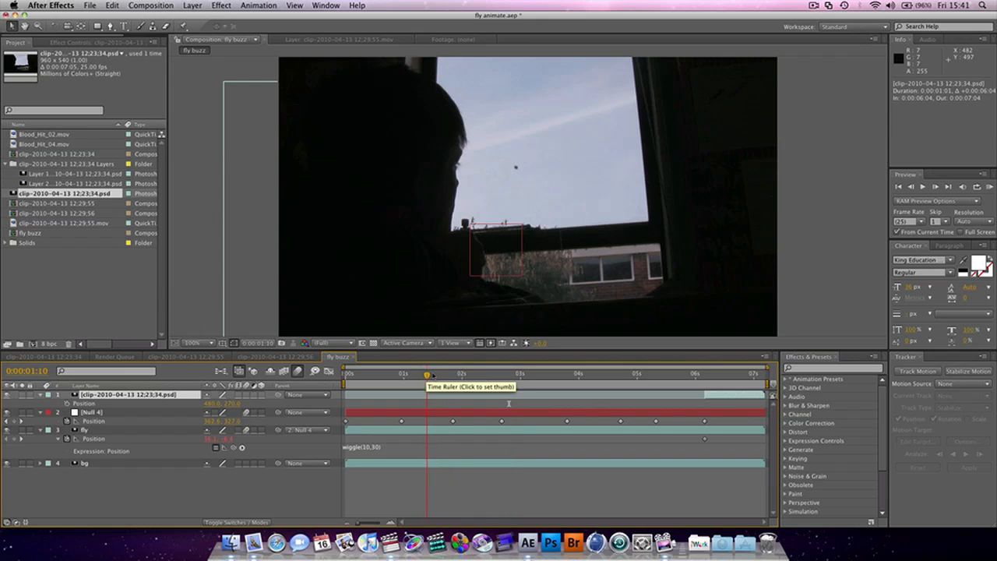
pyautogui.moveTo(484, 374); pyautogui.dragTo(707, 399)
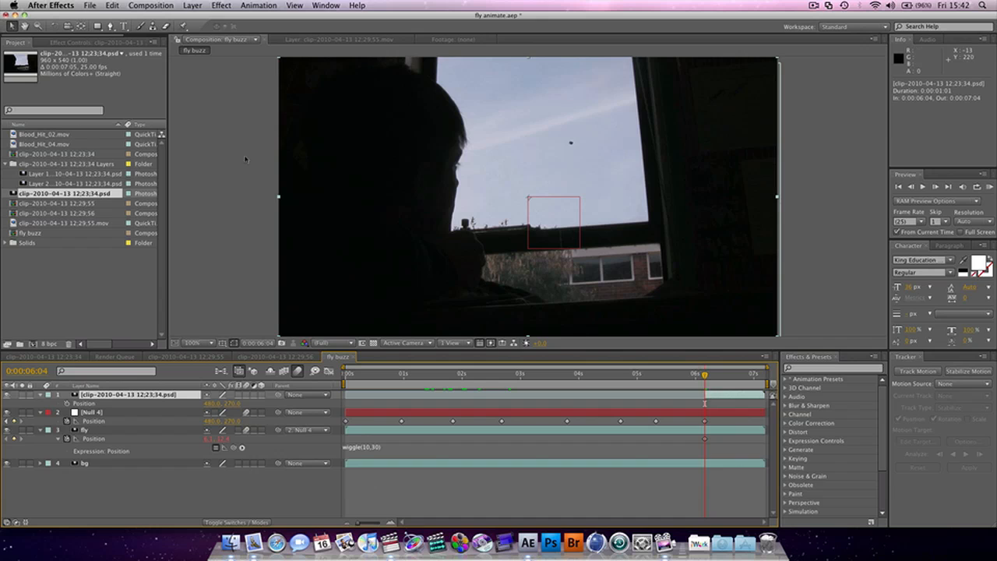
pyautogui.click(224, 5)
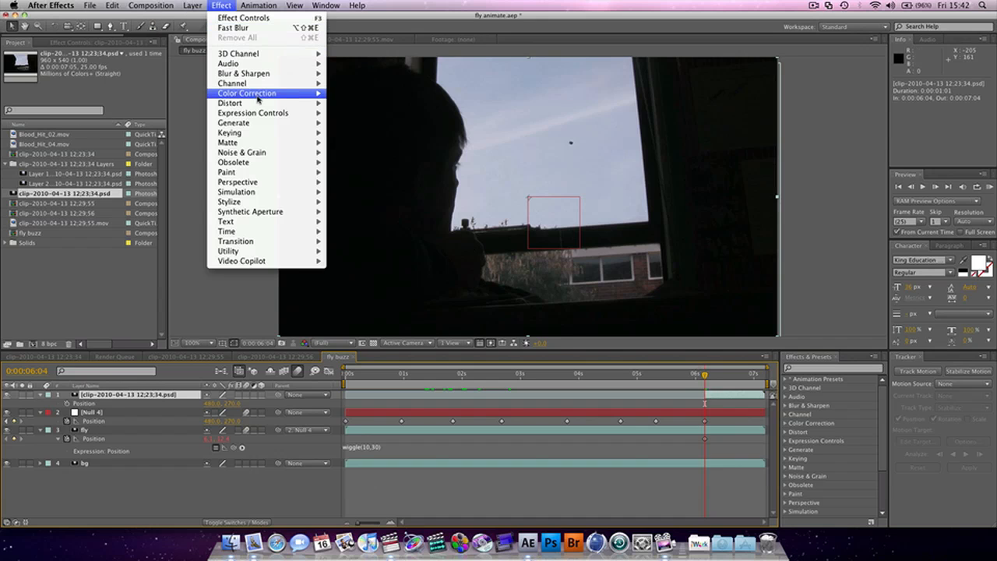
pyautogui.moveTo(260, 74)
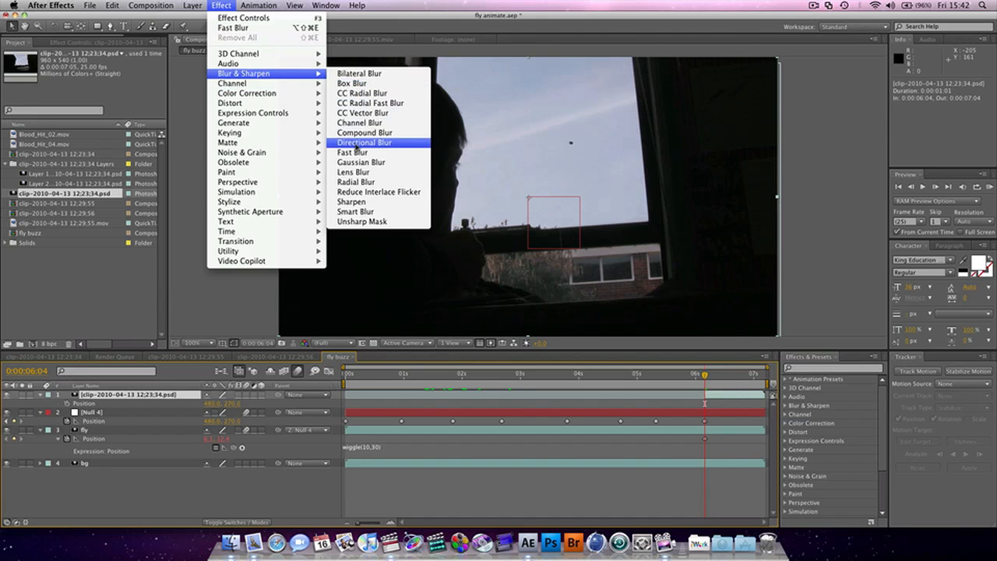
pyautogui.click(355, 152)
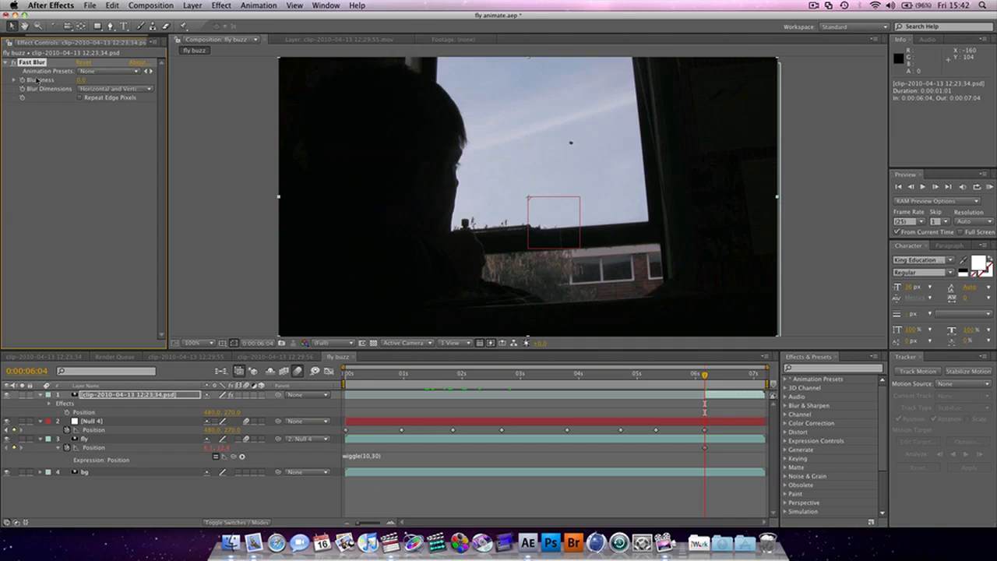
pyautogui.click(80, 80)
pyautogui.write('1')
pyautogui.press('Return')
# Advance five frames to 0:00:06:09 and set the PSD layer's Fast Blur Blurriness to 0.
pyautogui.press('pagedown')
pyautogui.press('pagedown')
pyautogui.press('pagedown')
pyautogui.press('pagedown')
pyautogui.press('pagedown')
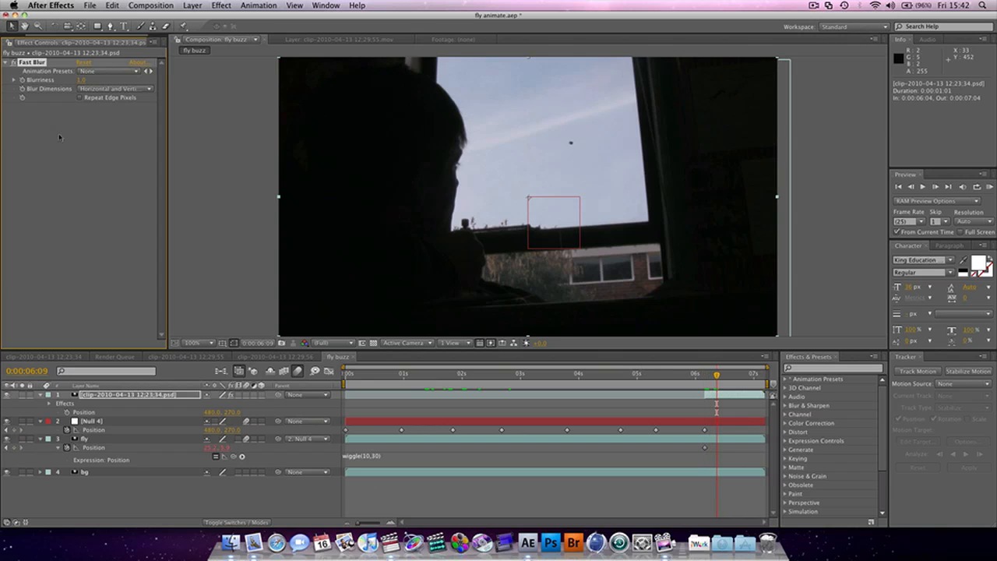
pyautogui.click(81, 81)
pyautogui.write('0')
pyautogui.press('Return')
pyautogui.click(662, 447)
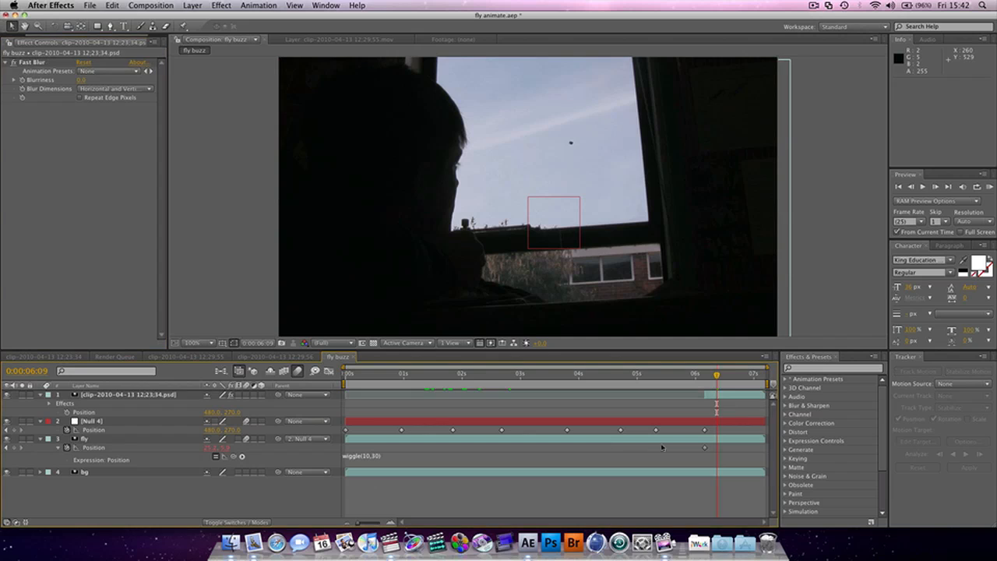
# Check the fly's motion around 0:00:03:11, and add a new adjustment layer above all layers of the fly buzz composition.
pyautogui.moveTo(698, 378); pyautogui.dragTo(553, 377)
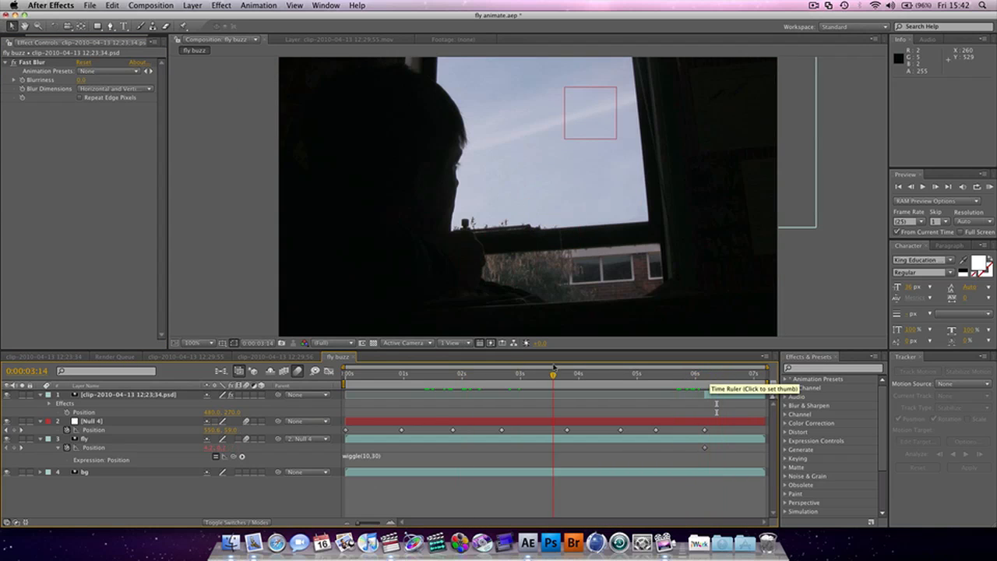
pyautogui.moveTo(490, 373); pyautogui.dragTo(546, 373)
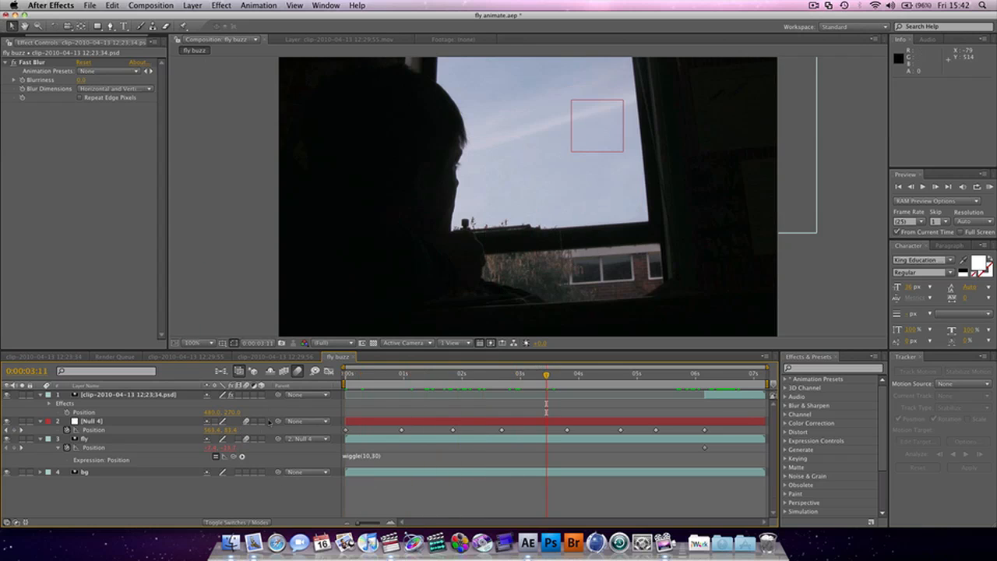
pyautogui.rightClick(192, 423)
pyautogui.moveTo(229, 430)
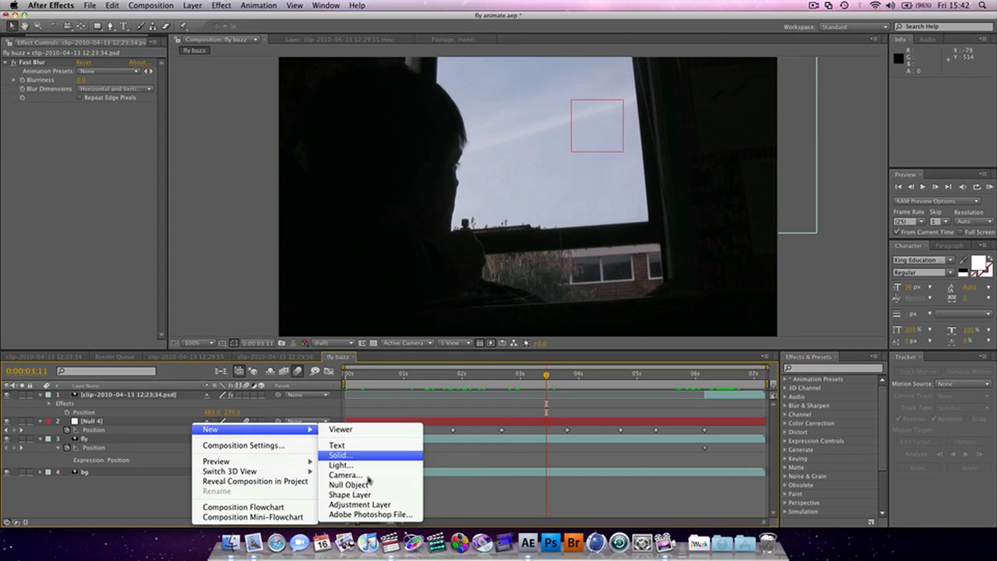
pyautogui.click(386, 508)
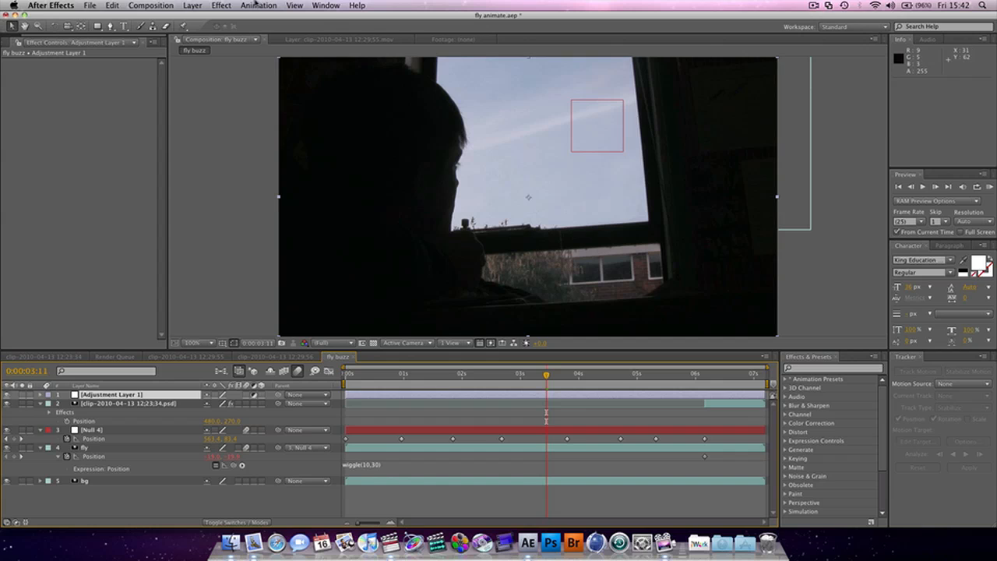
# Apply the Noise effect to the adjustment layer and turn off Use Color Noise.
pyautogui.click(221, 5)
pyautogui.moveTo(265, 152)
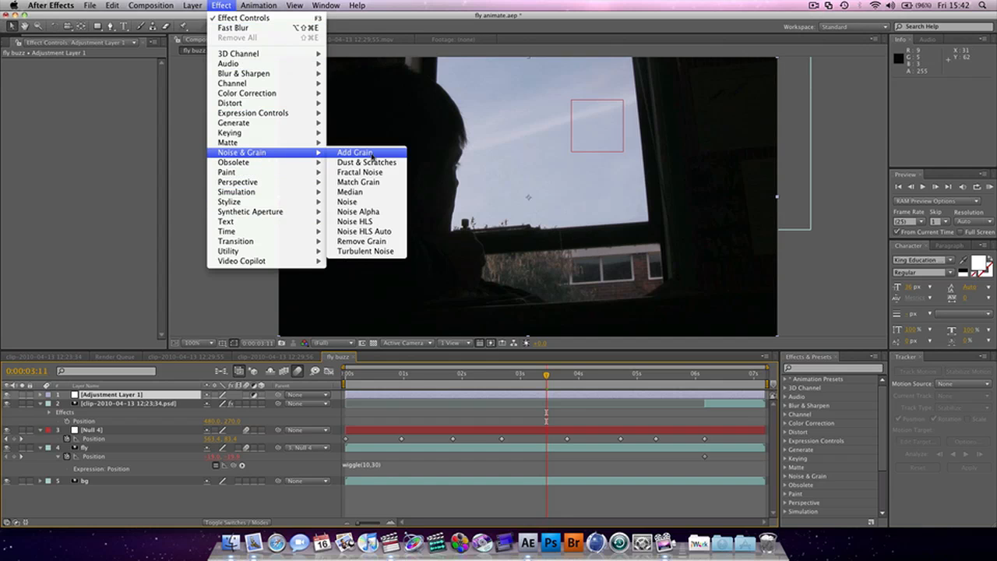
pyautogui.click(357, 202)
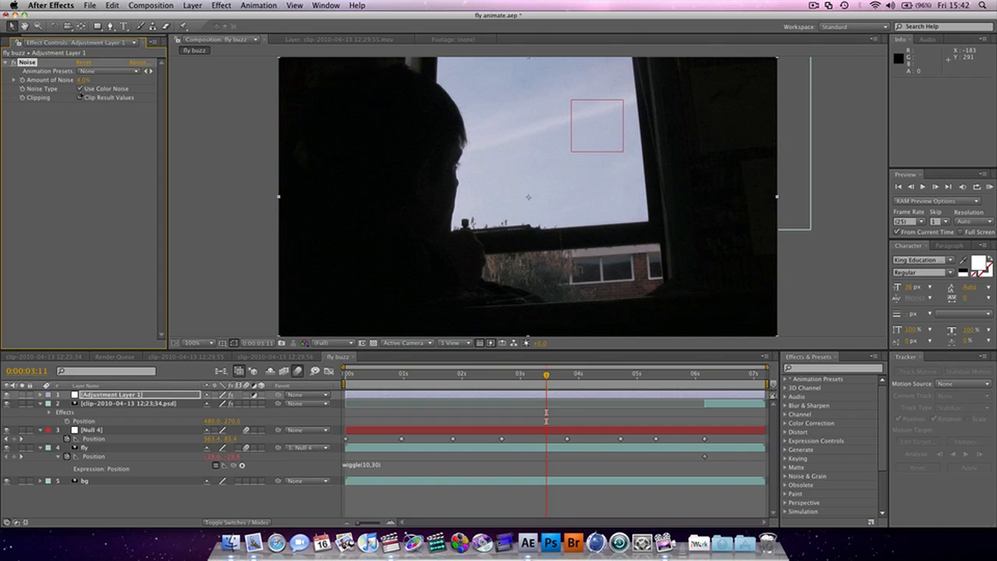
pyautogui.click(80, 89)
pyautogui.moveTo(479, 380); pyautogui.dragTo(513, 381)
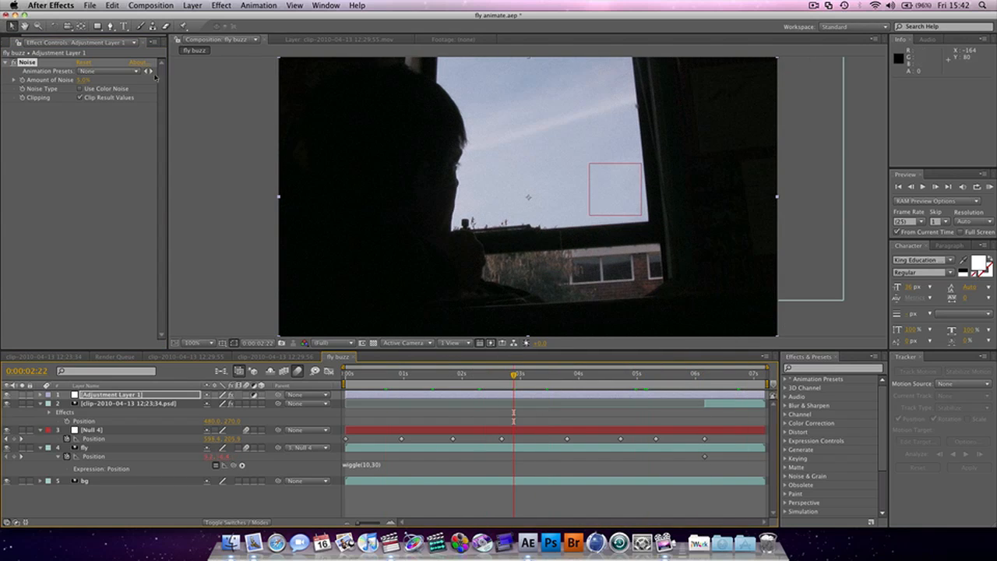
# Set the Noise effect's Amount of Noise to 4% and preview the grain over the footage.
pyautogui.click(81, 79)
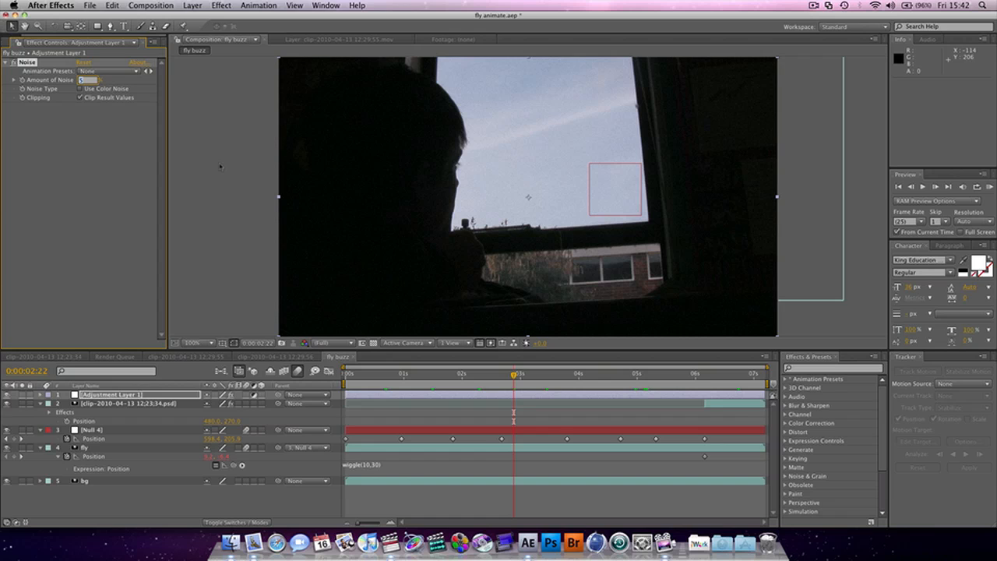
pyautogui.write('4')
pyautogui.press('Return')
pyautogui.press('space')
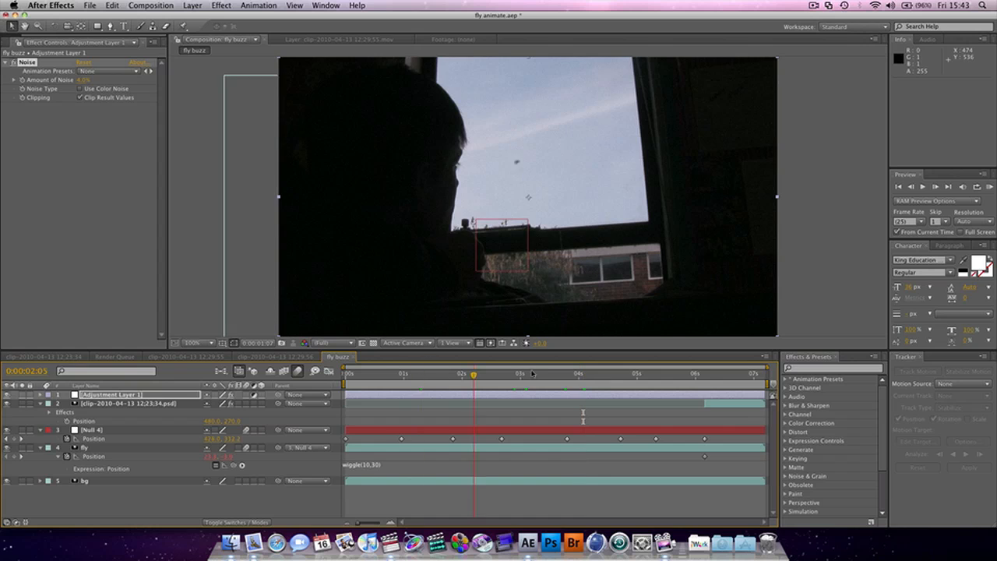
pyautogui.moveTo(685, 375); pyautogui.dragTo(581, 375)
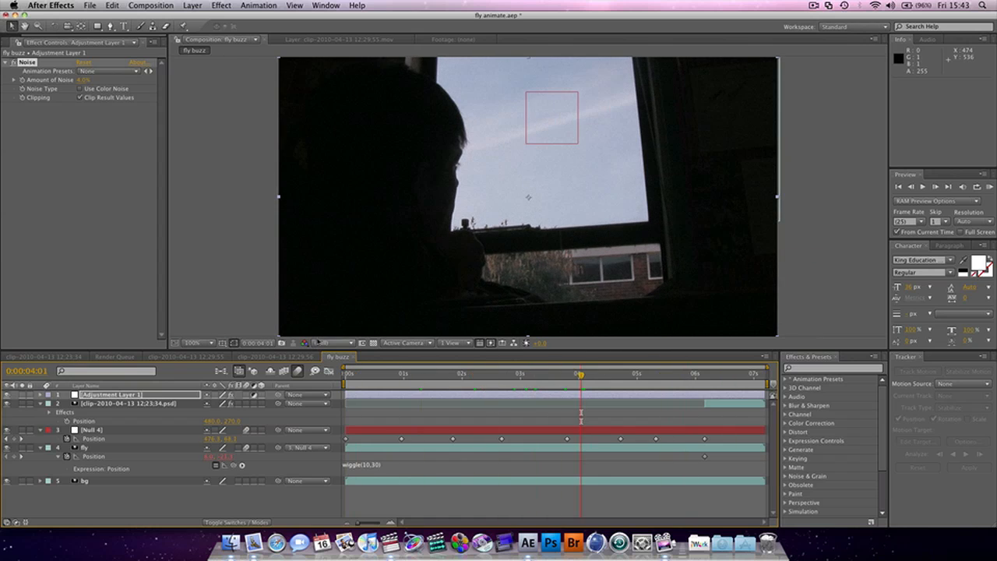
# Create a new composition from the fly buzz composition so it is nested as a single layer.
pyautogui.click(7, 42)
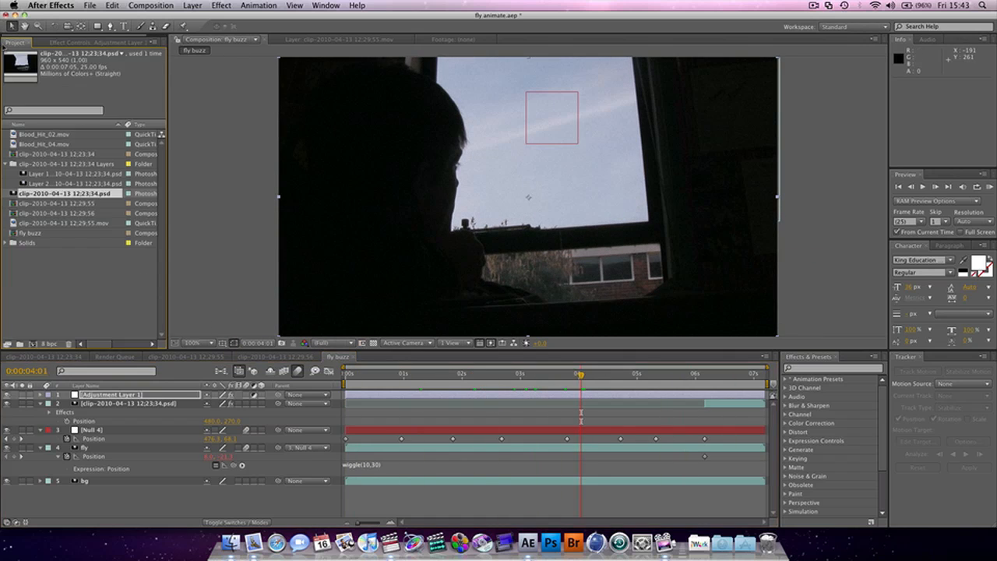
pyautogui.click(37, 232)
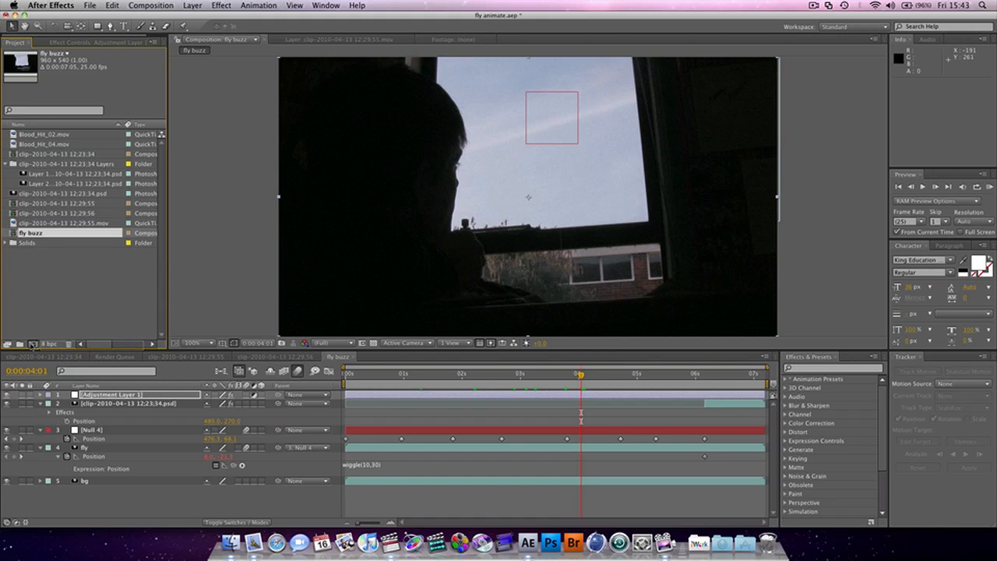
pyautogui.moveTo(33, 344); pyautogui.dragTo(33, 344)
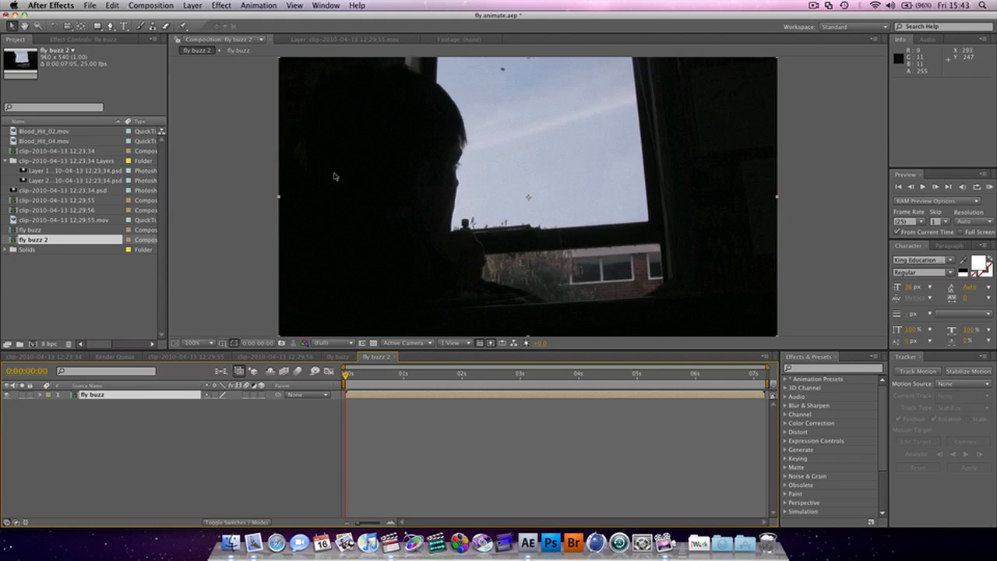
pyautogui.press(',')
pyautogui.press(',')
pyautogui.press(',')
pyautogui.press(',')
pyautogui.press(',')
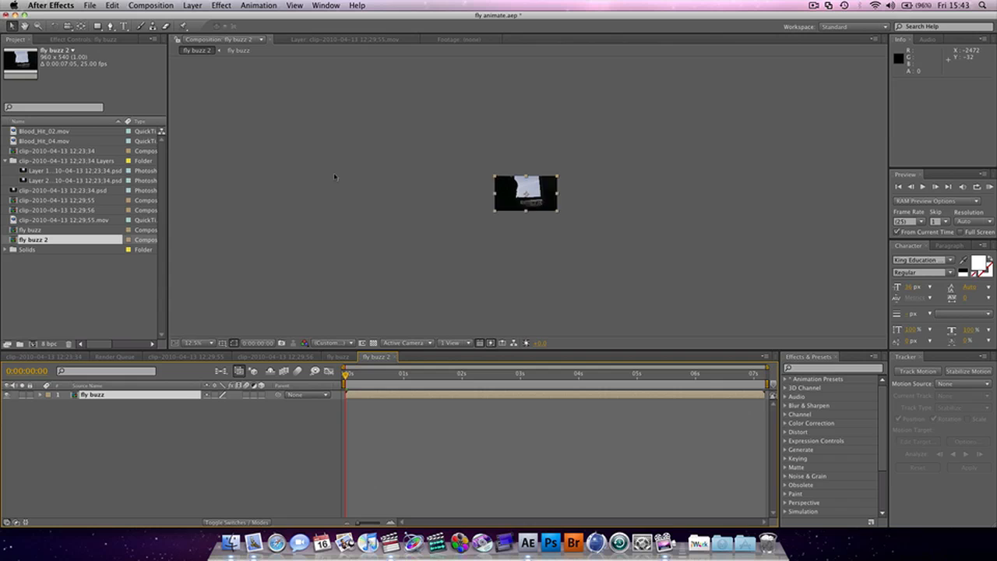
pyautogui.press('.')
pyautogui.press('.')
pyautogui.press('.')
pyautogui.press('.')
pyautogui.press('.')
pyautogui.press('.')
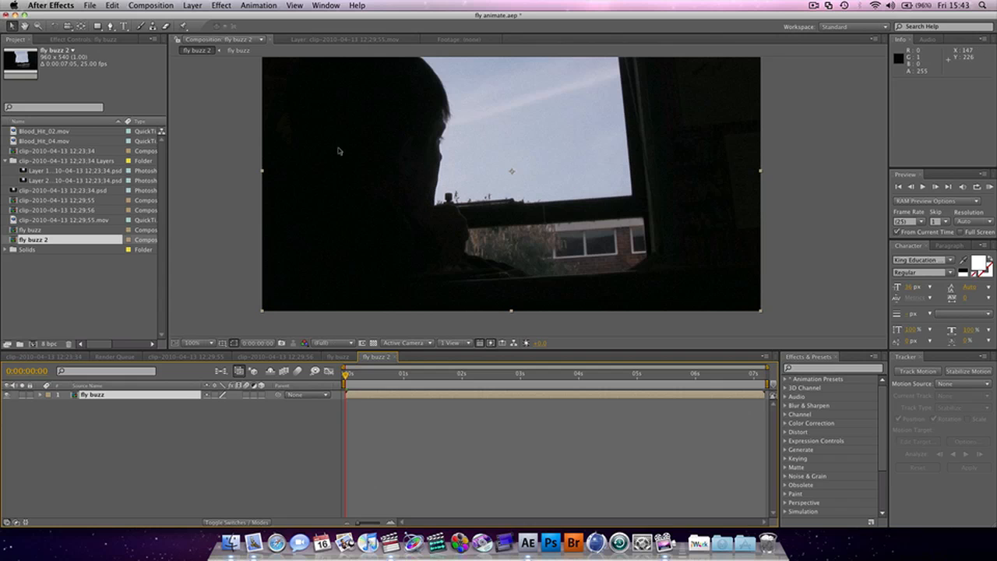
pyautogui.moveTo(338, 148); pyautogui.dragTo(325, 179)
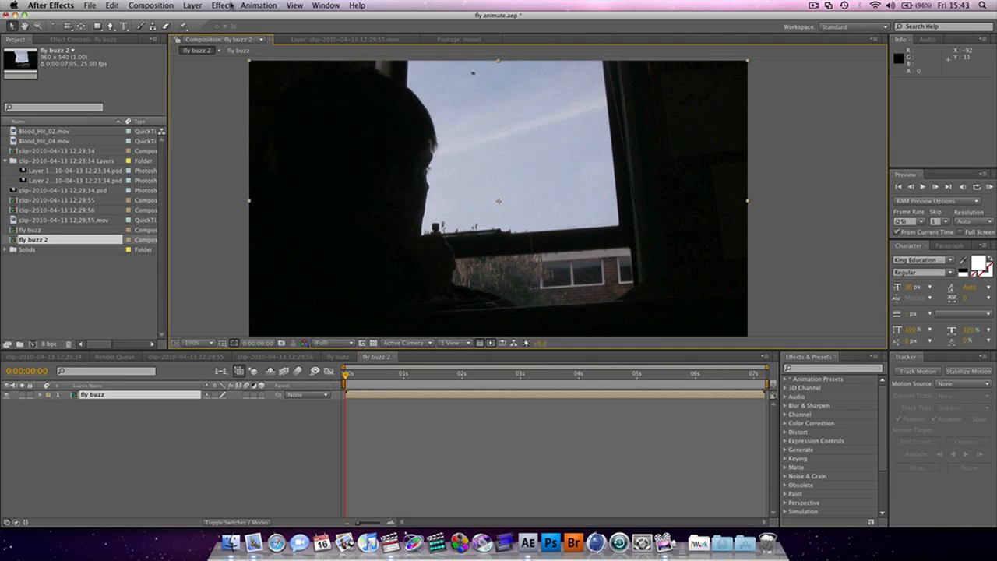
# Add the expression wiggle(3,15) to the nested fly buzz layer's Position and review the camera shake.
pyautogui.press('p')
pyautogui.click(214, 404)
pyautogui.click(227, 421)
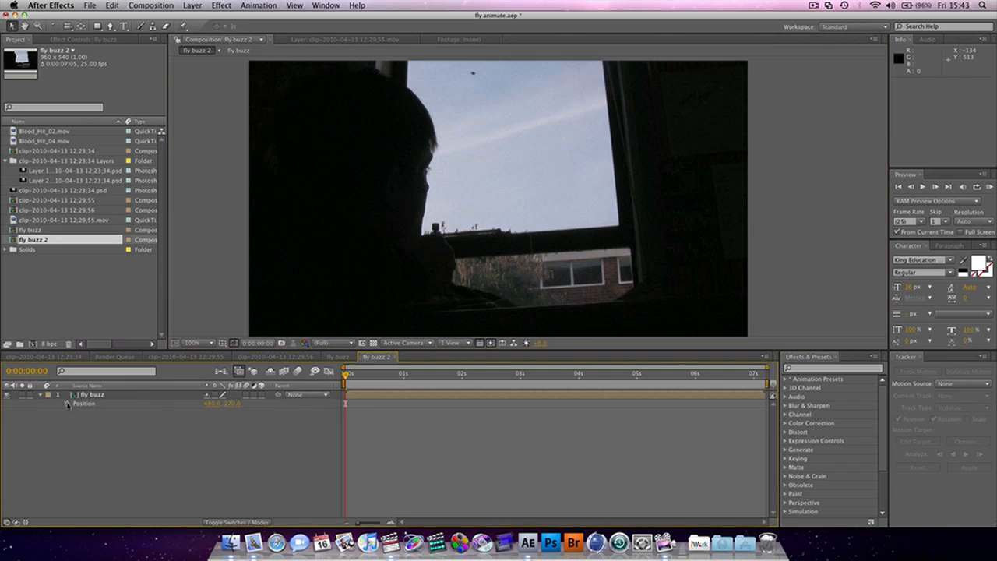
pyautogui.keyDown('alt'); pyautogui.click(67, 404); pyautogui.keyUp('alt')
pyautogui.press('BackSpace')
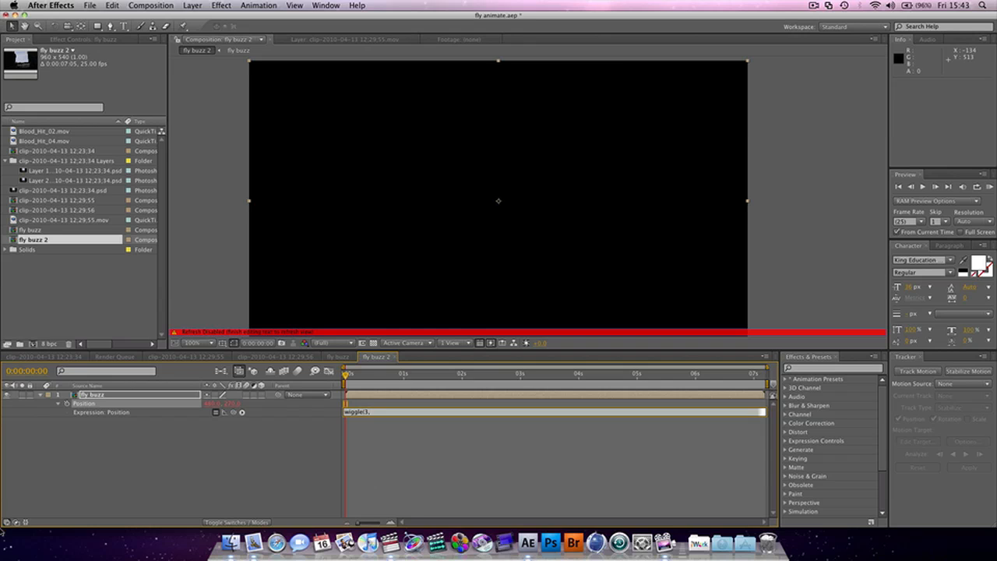
pyautogui.write(',15')
pyautogui.click(423, 474)
pyautogui.moveTo(353, 375); pyautogui.dragTo(471, 380)
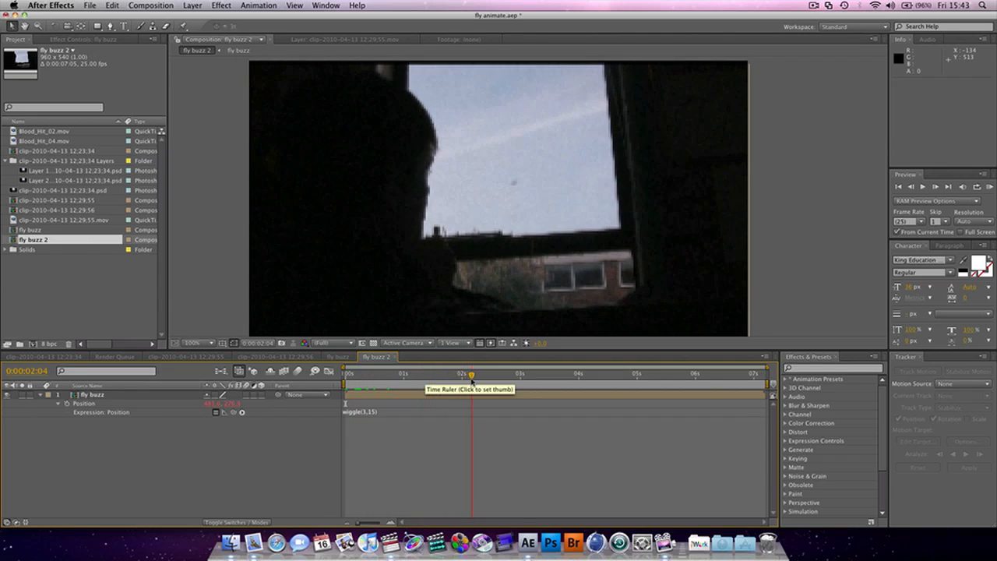
# Enable motion blur for the fly buzz 2 composition and its layer, and review the shake up to 0:00:02:20.
pyautogui.click(298, 371)
pyautogui.moveTo(472, 376); pyautogui.dragTo(417, 375)
pyautogui.moveTo(471, 403); pyautogui.dragTo(509, 403)
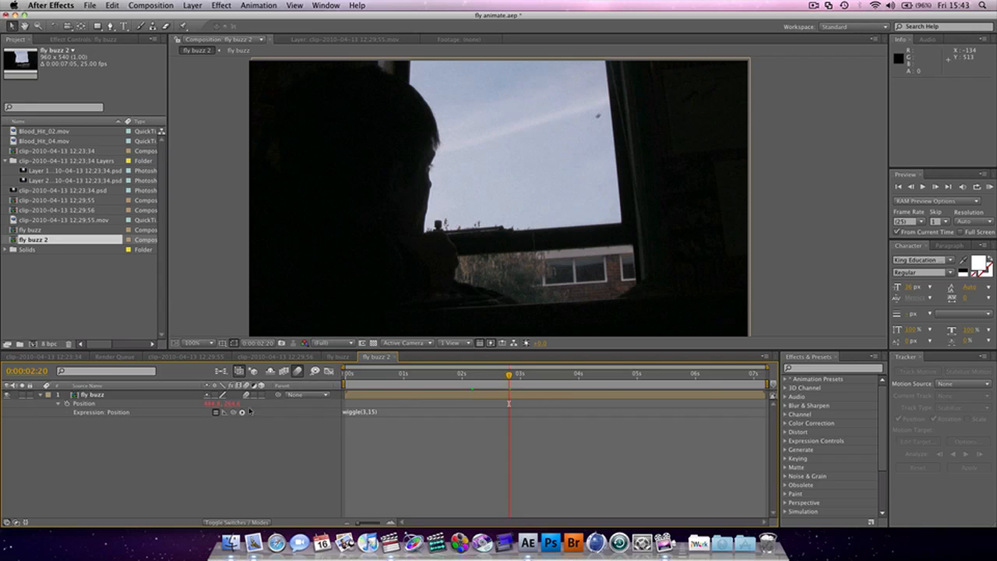
# Scale the nested fly buzz layer to 108% and check at several times that it covers the frame edges.
pyautogui.click(107, 400)
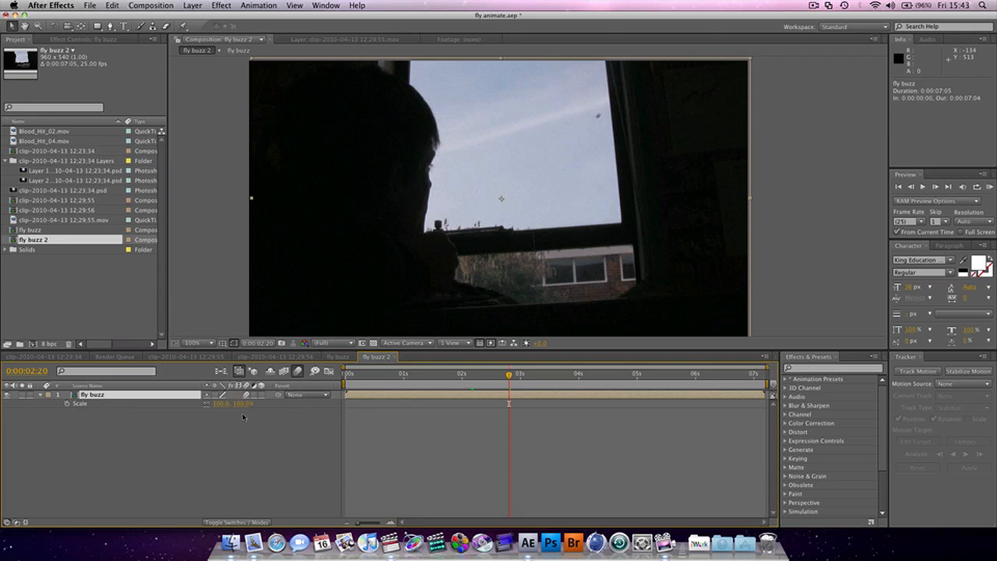
pyautogui.moveTo(225, 405); pyautogui.dragTo(230, 405)
pyautogui.moveTo(372, 379); pyautogui.dragTo(700, 382)
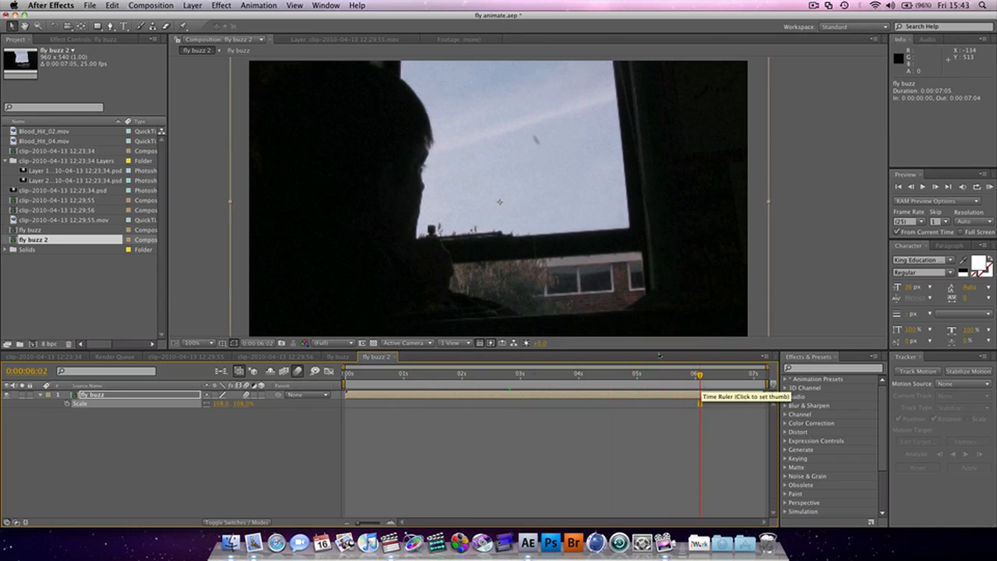
pyautogui.press('h')
pyautogui.moveTo(619, 264)
pyautogui.mouseDown()
pyautogui.moveTo(607, 302)
pyautogui.moveTo(609, 257)
pyautogui.mouseUp()
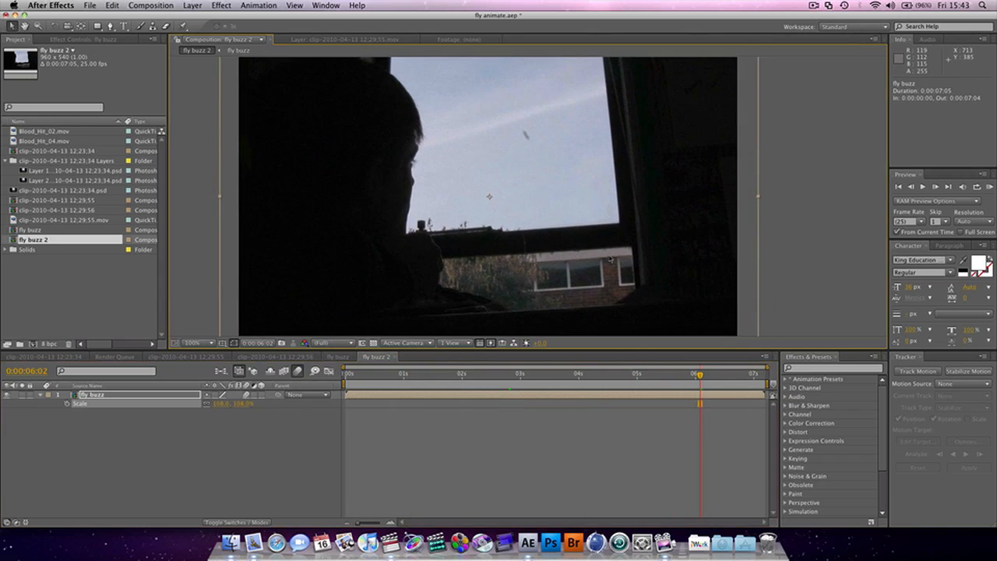
pyautogui.press(',')
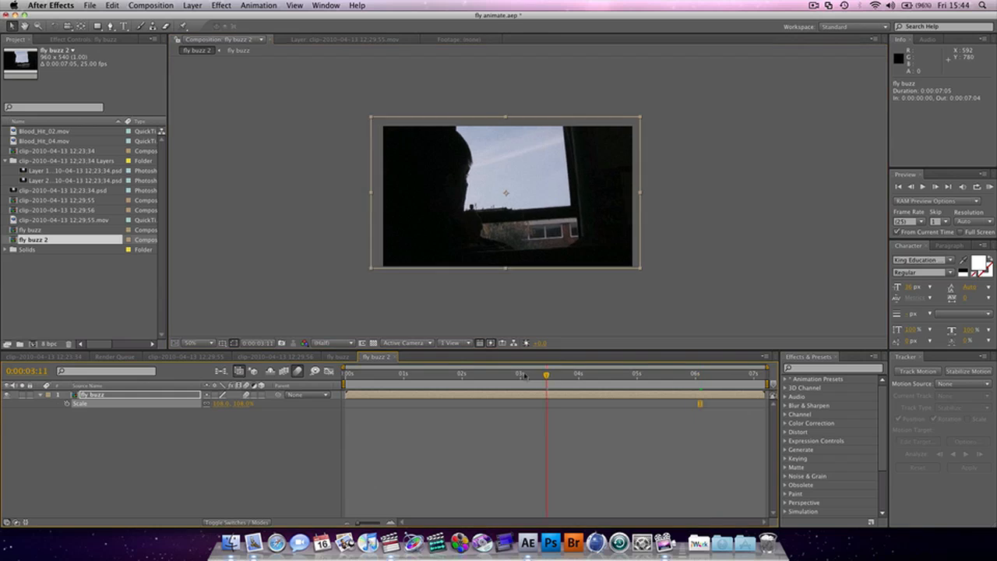